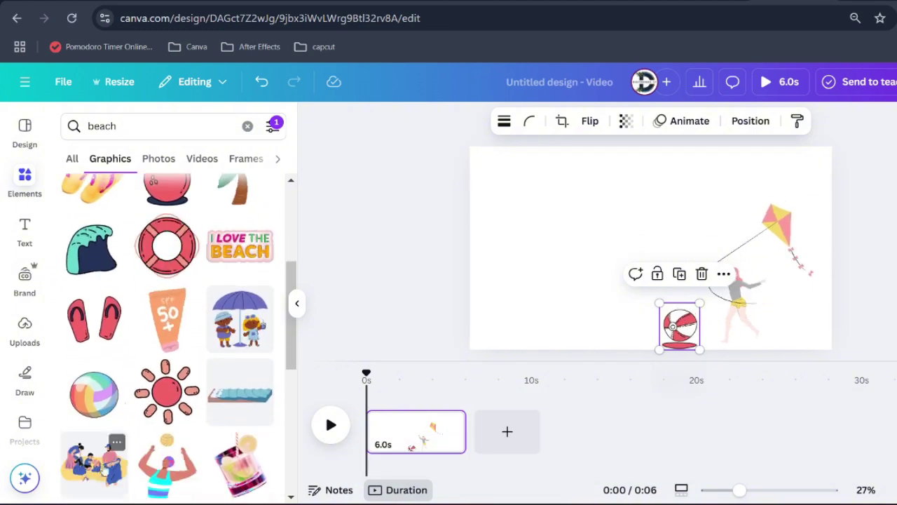
# Add the family-on-the-beach graphic, shrink it and reposition it on the page
pyautogui.click(94, 461)
pyautogui.moveTo(751, 246); pyautogui.dragTo(584, 294)
pyautogui.moveTo(526, 329); pyautogui.dragTo(585, 291)
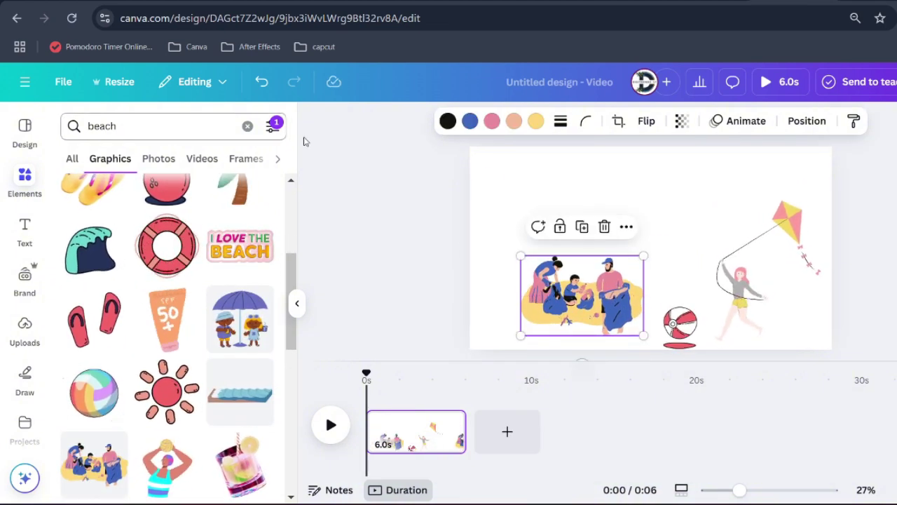
# Turn on Static in the search filters to include static graphics
pyautogui.click(272, 126)
pyautogui.scroll(-2, 150, 299)
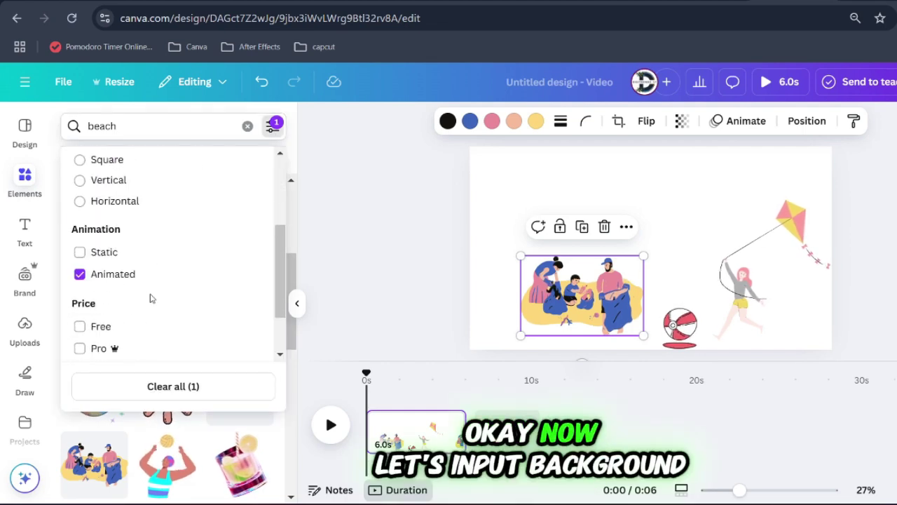
pyautogui.click(79, 252)
pyautogui.click(320, 267)
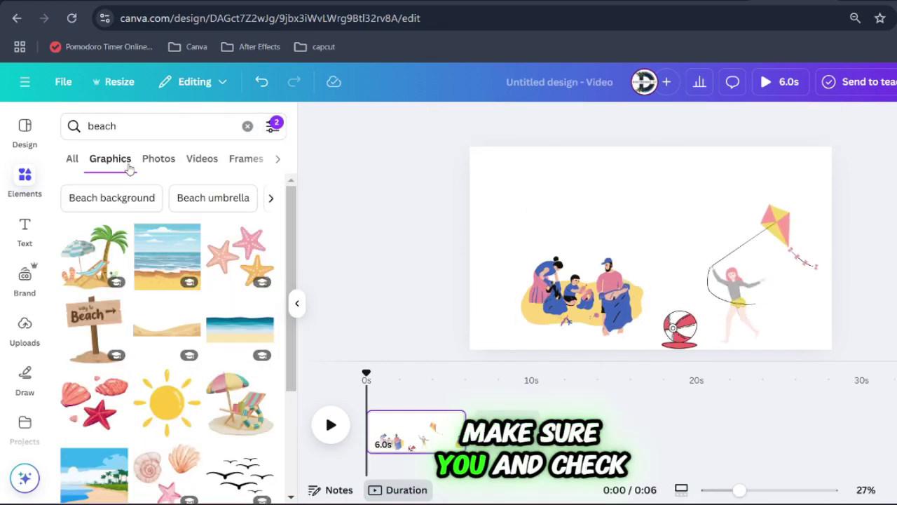
# Add the palm-tree beach graphic and stretch it over the whole page
pyautogui.click(165, 253)
pyautogui.scroll(-5, 96, 352)
pyautogui.click(97, 353)
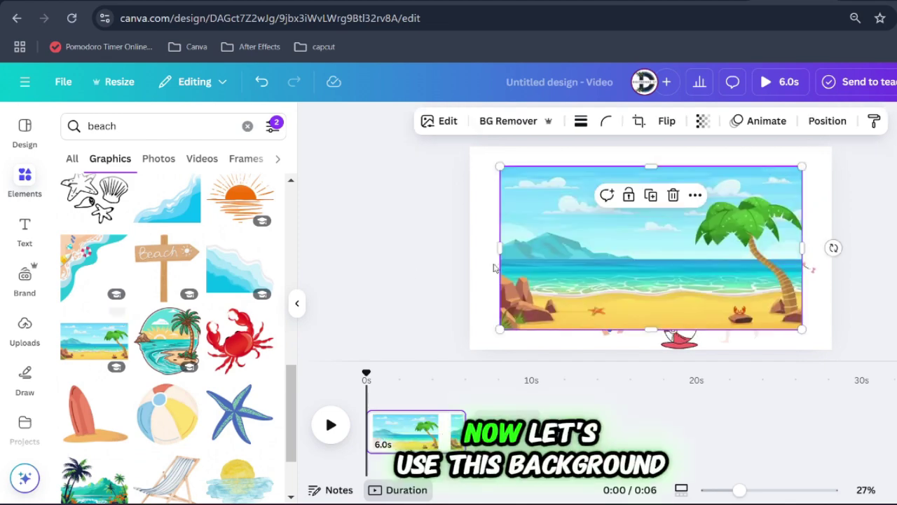
pyautogui.moveTo(495, 262); pyautogui.dragTo(555, 262)
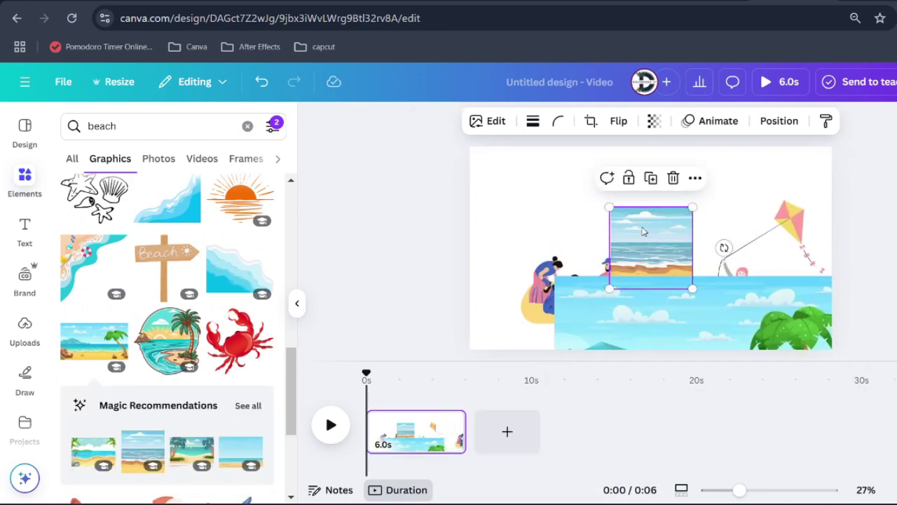
pyautogui.moveTo(648, 294); pyautogui.dragTo(555, 175)
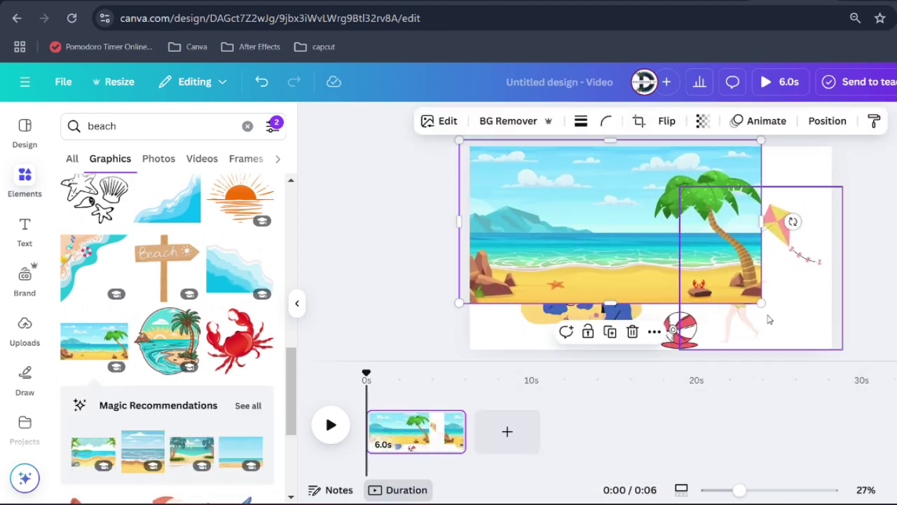
pyautogui.moveTo(761, 302); pyautogui.dragTo(848, 349)
pyautogui.click(887, 288)
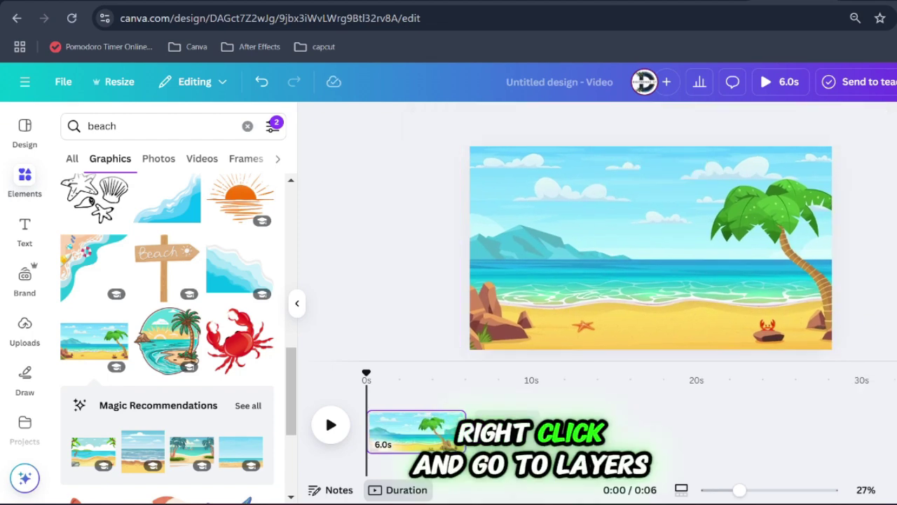
# Move the beach background beneath the family, ball and kite girl in the layers list
pyautogui.click(558, 248)
pyautogui.rightClick(558, 248)
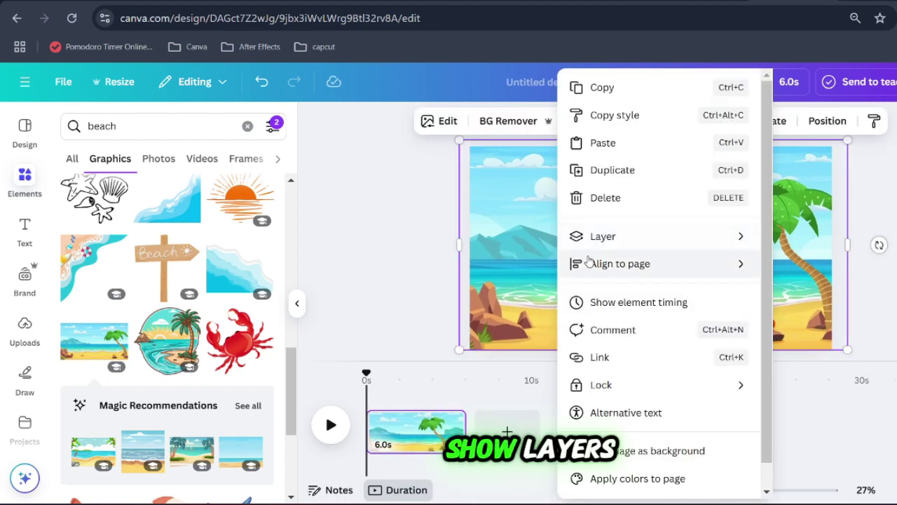
pyautogui.moveTo(600, 236)
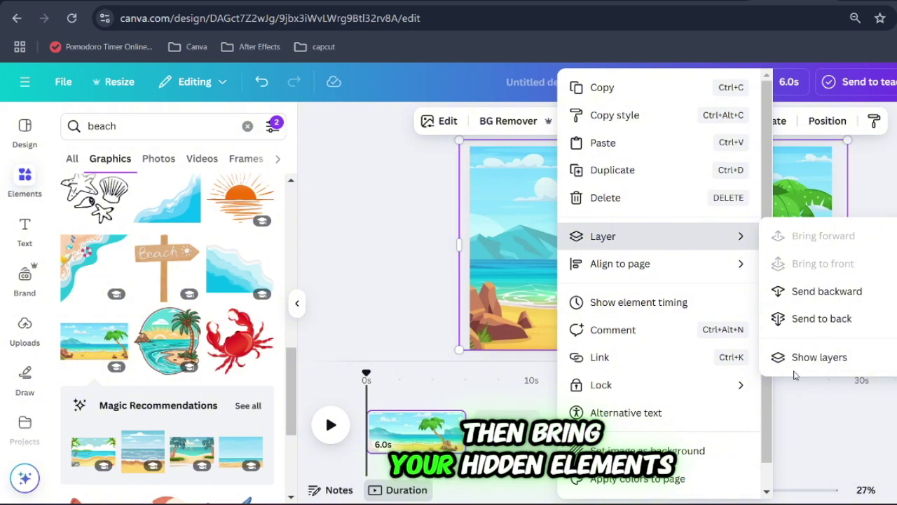
pyautogui.click(816, 356)
pyautogui.moveTo(189, 254); pyautogui.dragTo(185, 372)
# Enlarge the kite girl and nudge her into place on the right
pyautogui.click(768, 299)
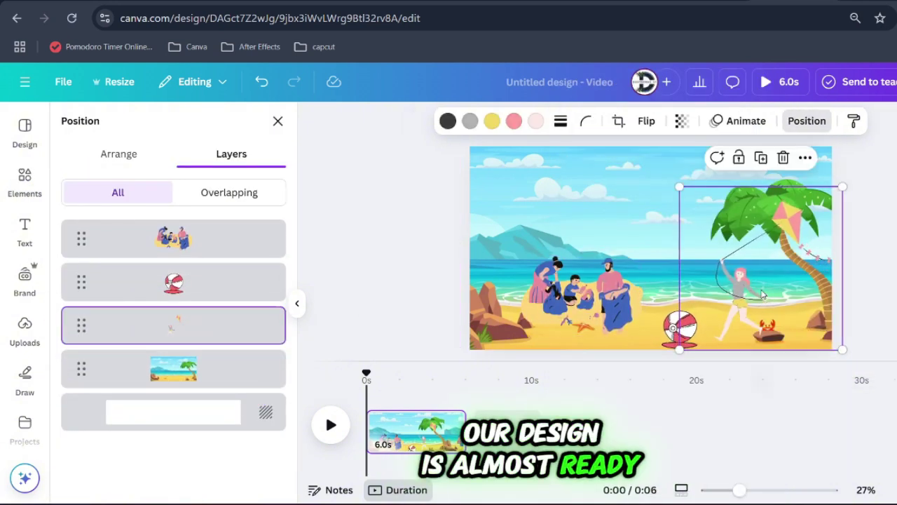
pyautogui.moveTo(679, 186); pyautogui.dragTo(667, 177)
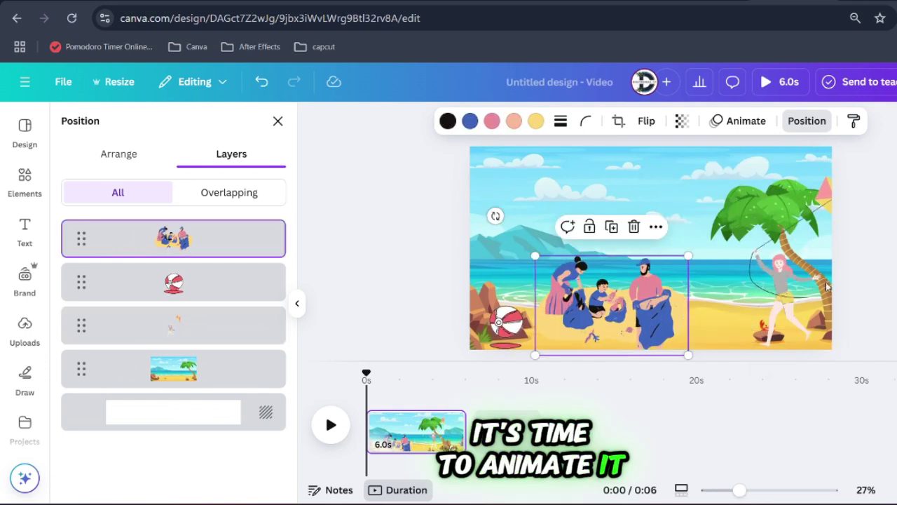
pyautogui.click(799, 284)
pyautogui.moveTo(799, 284); pyautogui.dragTo(805, 286)
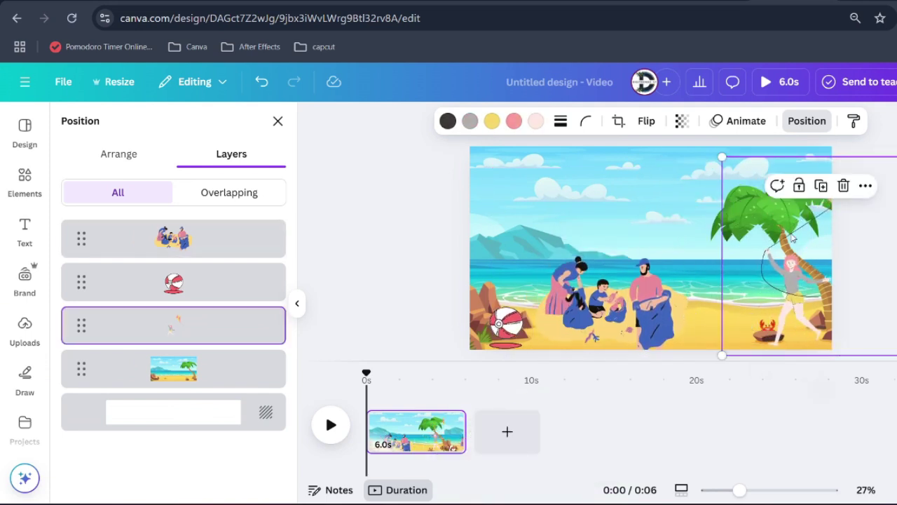
# Give the kite girl a custom motion path, preview it, and add a blank second page
pyautogui.click(750, 122)
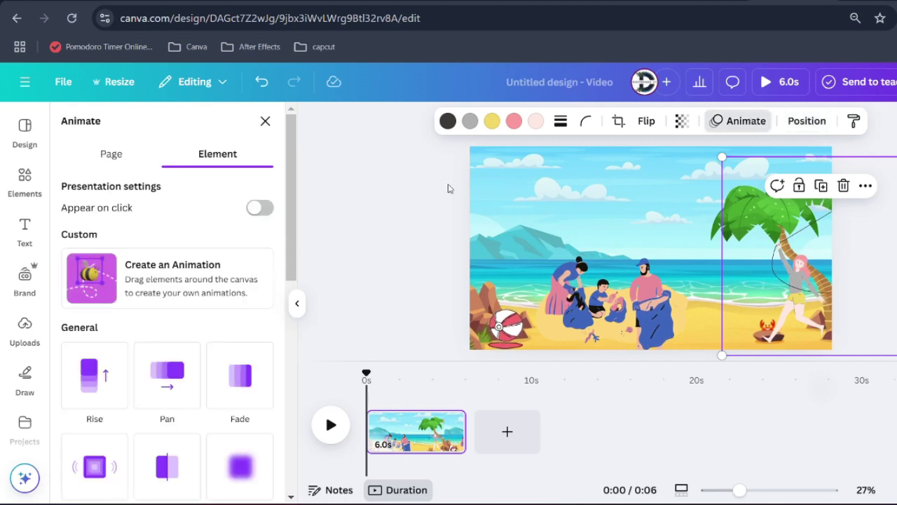
pyautogui.click(139, 271)
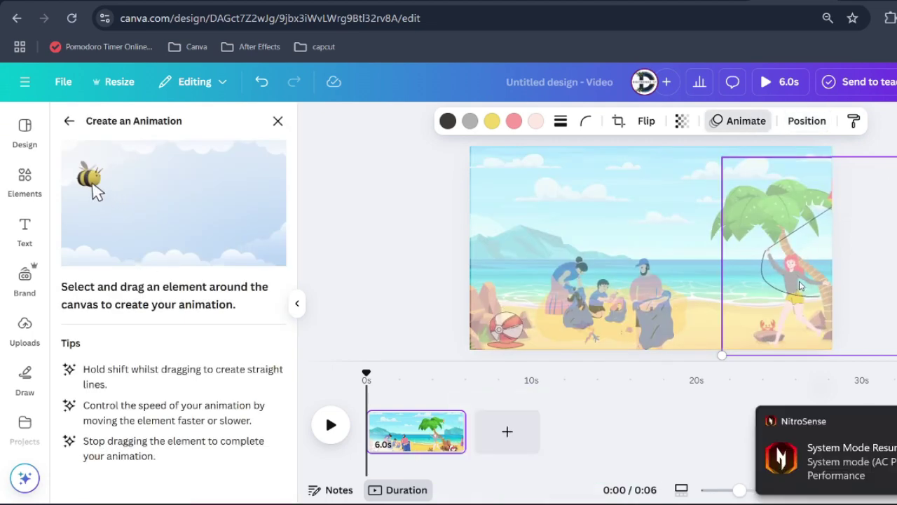
pyautogui.moveTo(794, 292)
pyautogui.mouseDown()
pyautogui.moveTo(770, 281)
pyautogui.moveTo(723, 289)
pyautogui.mouseUp()
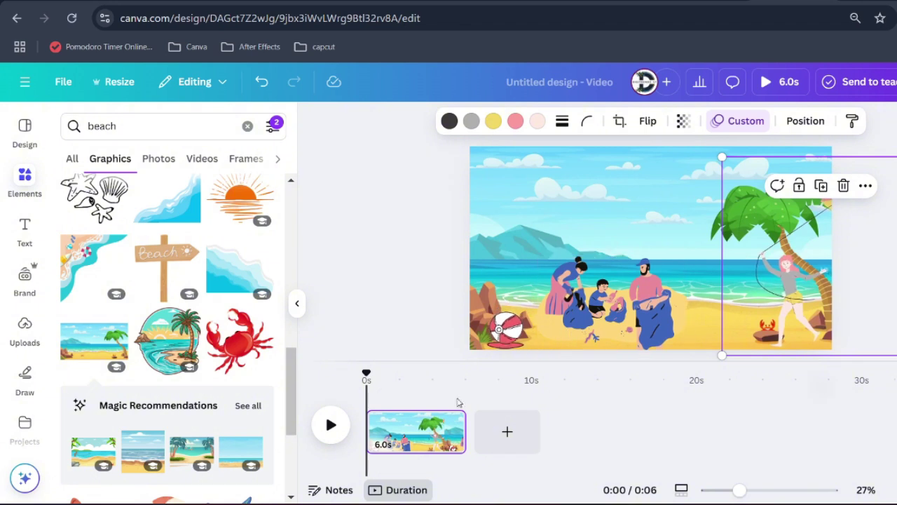
pyautogui.click(330, 425)
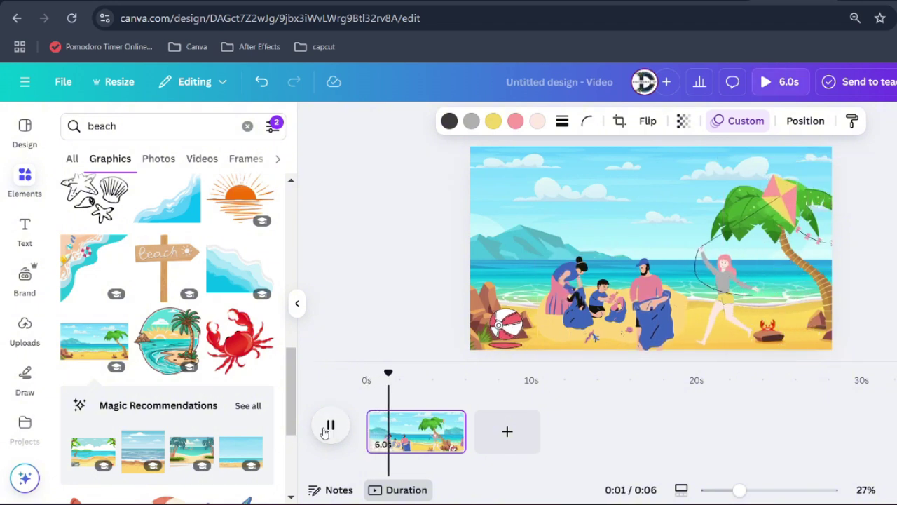
pyautogui.click(507, 431)
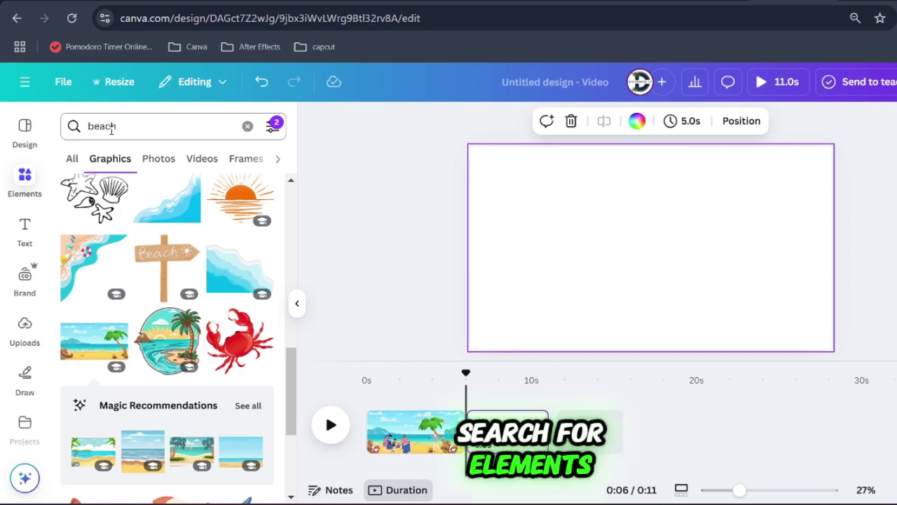
# Search graphics for 'car' and exclude static graphics in the filters
pyautogui.click(110, 126)
pyautogui.doubleClick(110, 126)
pyautogui.write('car')
pyautogui.press('Return')
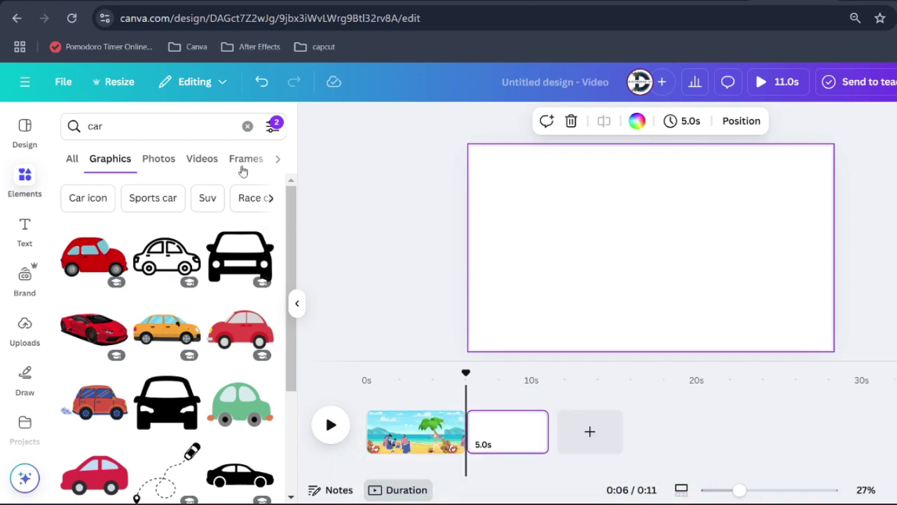
pyautogui.click(266, 129)
pyautogui.scroll(-3, 145, 293)
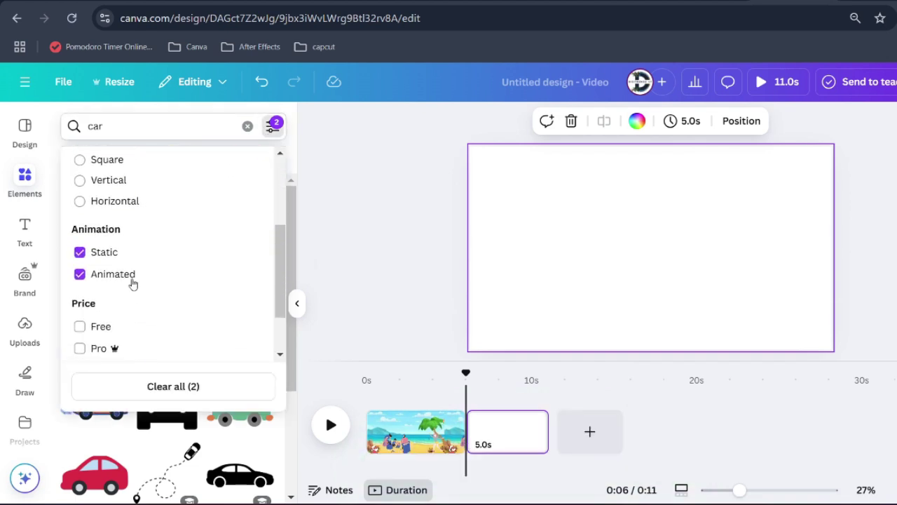
pyautogui.click(109, 252)
pyautogui.click(347, 255)
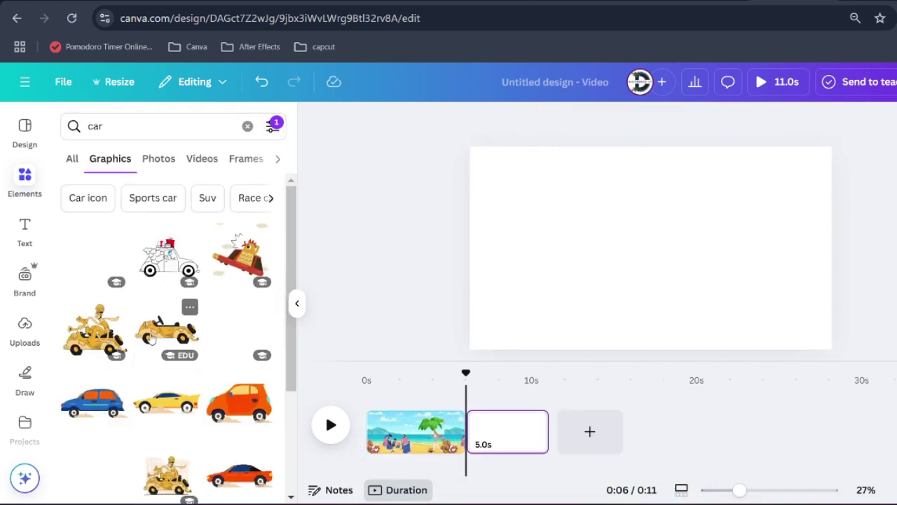
# Add the police car graphic, shrink it and place it at the lower right
pyautogui.scroll(-2, 148, 279)
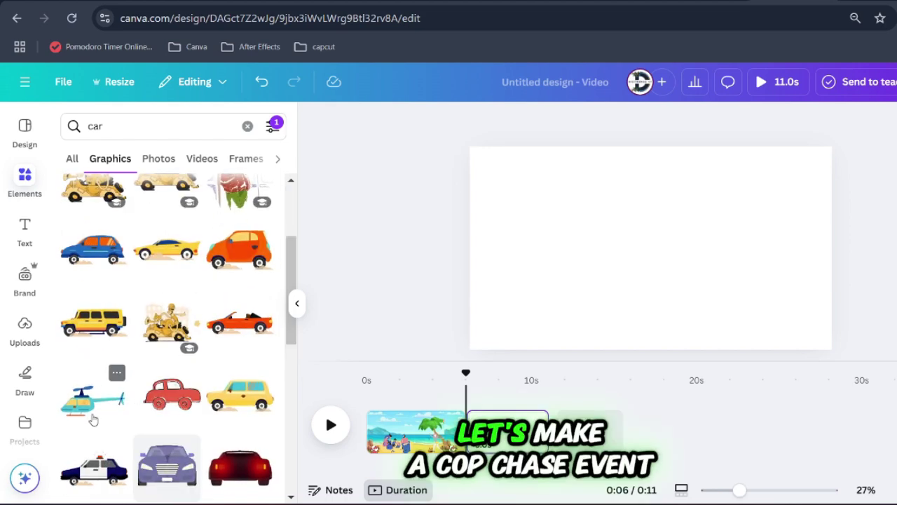
pyautogui.click(93, 478)
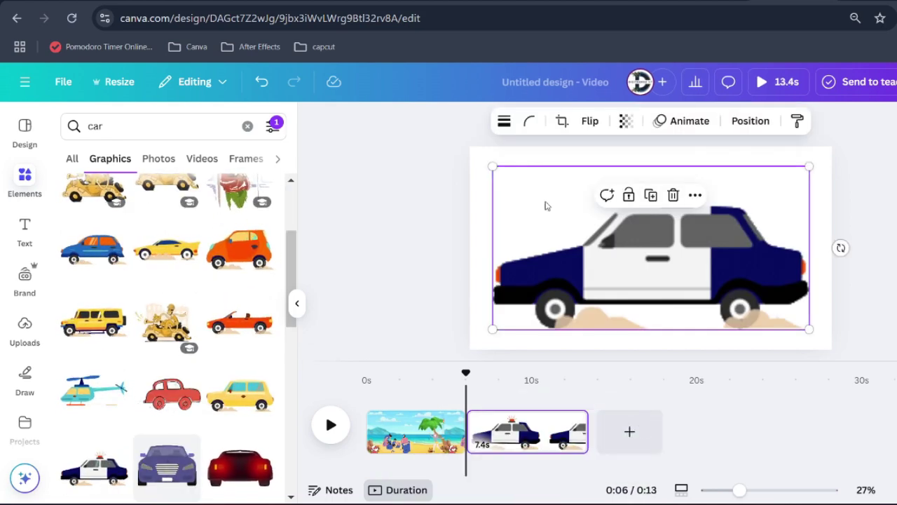
pyautogui.moveTo(489, 165); pyautogui.dragTo(651, 245)
pyautogui.moveTo(762, 277); pyautogui.dragTo(775, 296)
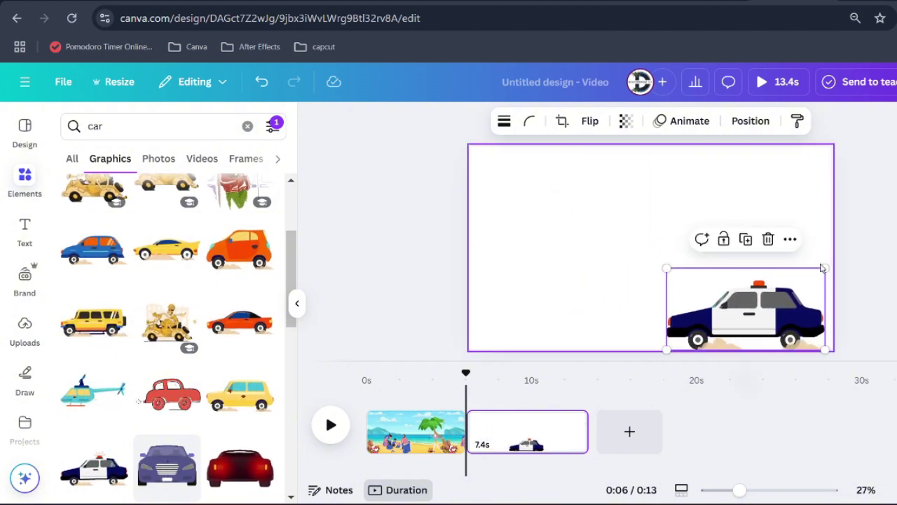
pyautogui.moveTo(823, 268); pyautogui.dragTo(796, 290)
pyautogui.moveTo(745, 314); pyautogui.dragTo(765, 302)
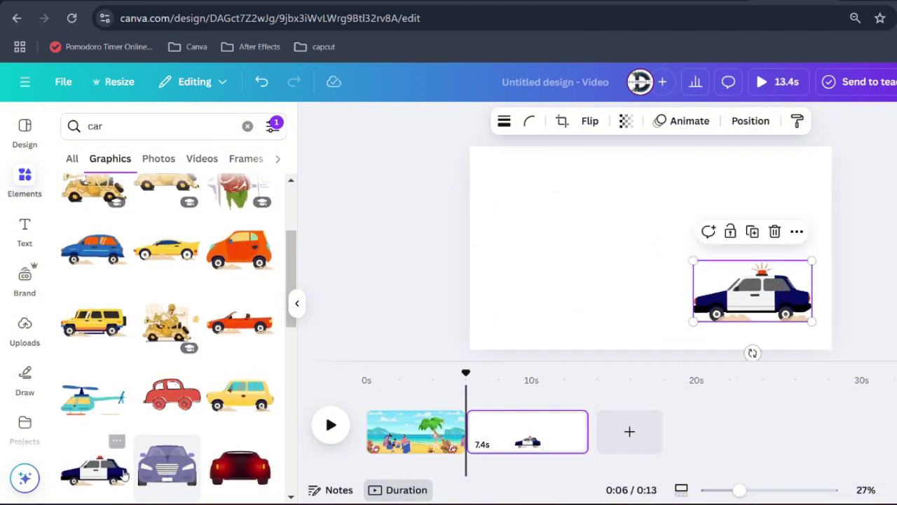
# Add a small yellow car beside the police car, pushing the police car partly off the right edge
pyautogui.scroll(-2, 201, 386)
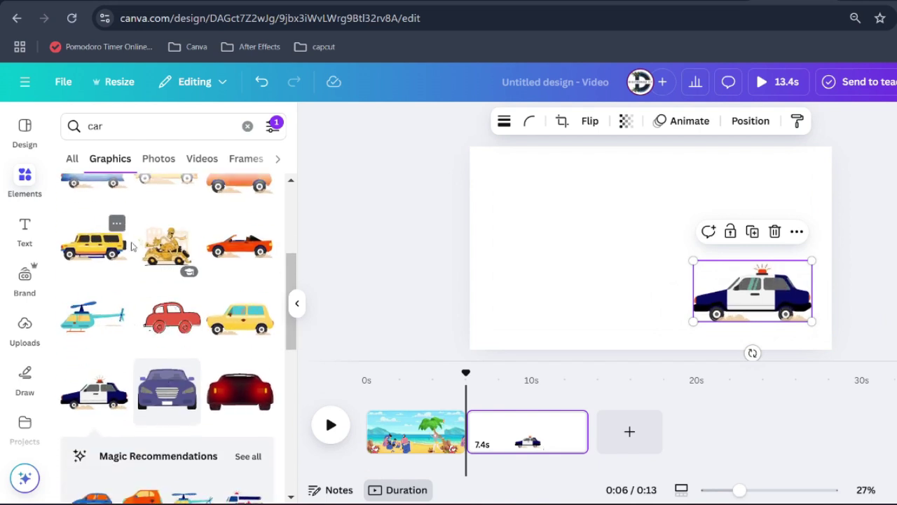
pyautogui.click(240, 252)
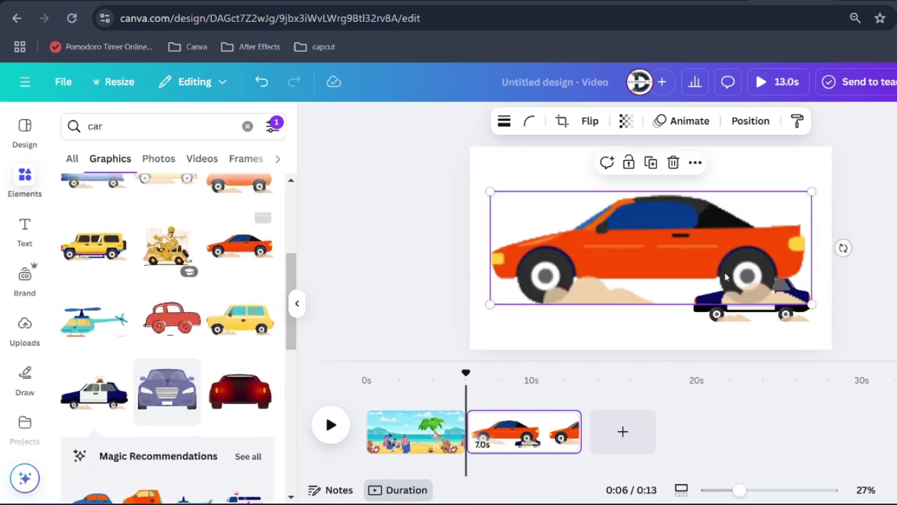
pyautogui.moveTo(811, 190); pyautogui.dragTo(656, 292)
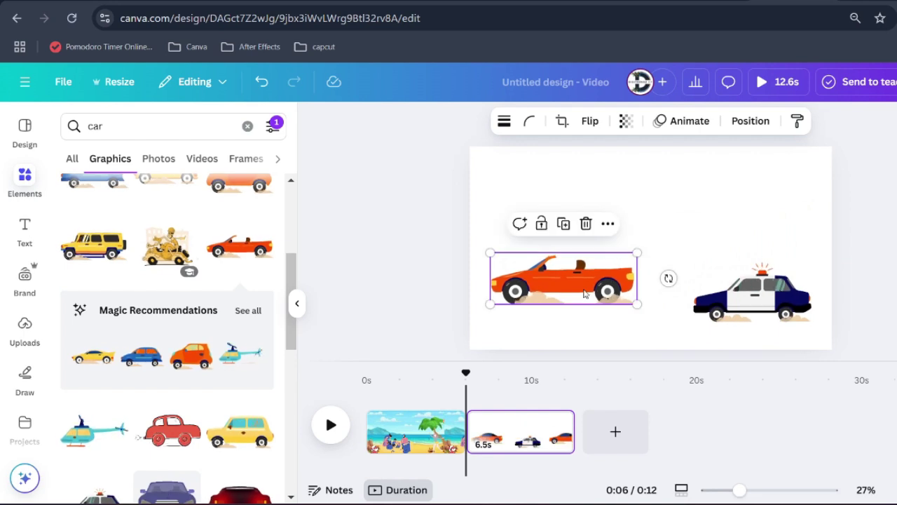
pyautogui.moveTo(568, 281); pyautogui.dragTo(590, 298)
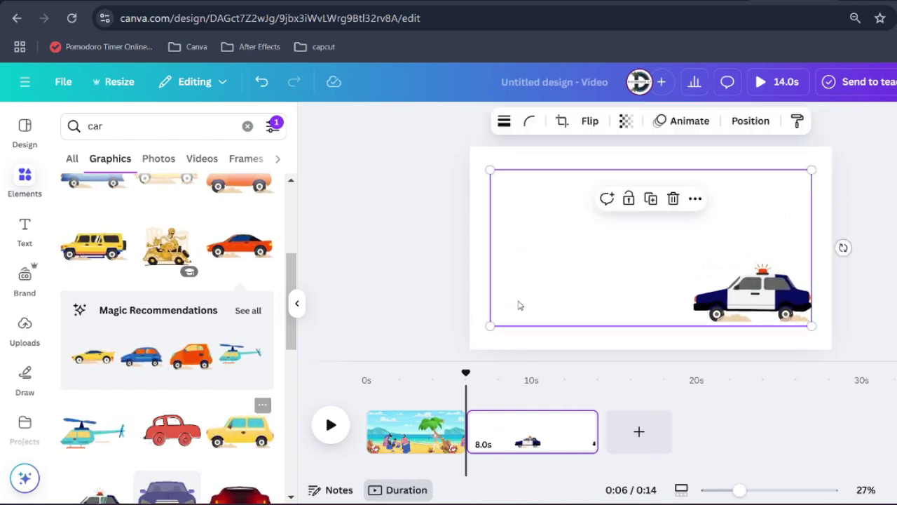
pyautogui.moveTo(812, 170); pyautogui.dragTo(585, 282)
pyautogui.moveTo(538, 302); pyautogui.dragTo(634, 298)
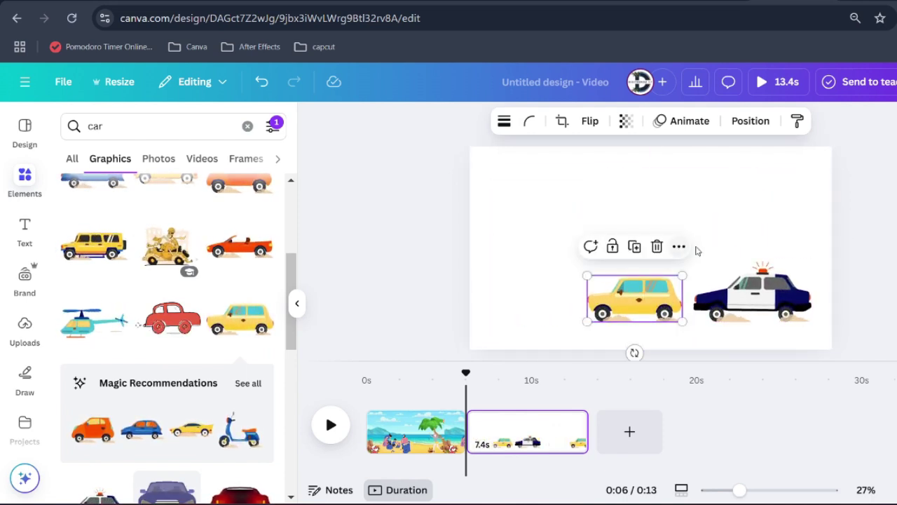
pyautogui.moveTo(752, 298); pyautogui.dragTo(816, 298)
pyautogui.click(620, 307)
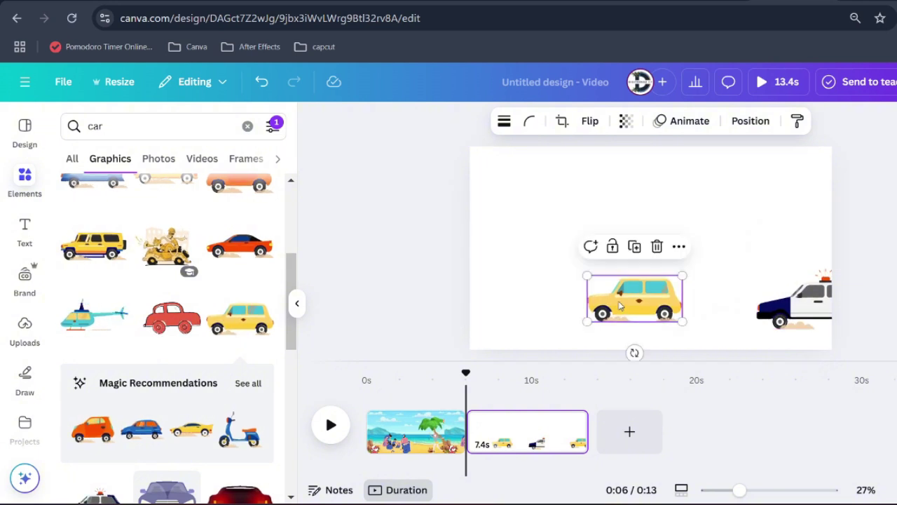
pyautogui.moveTo(620, 306); pyautogui.dragTo(685, 299)
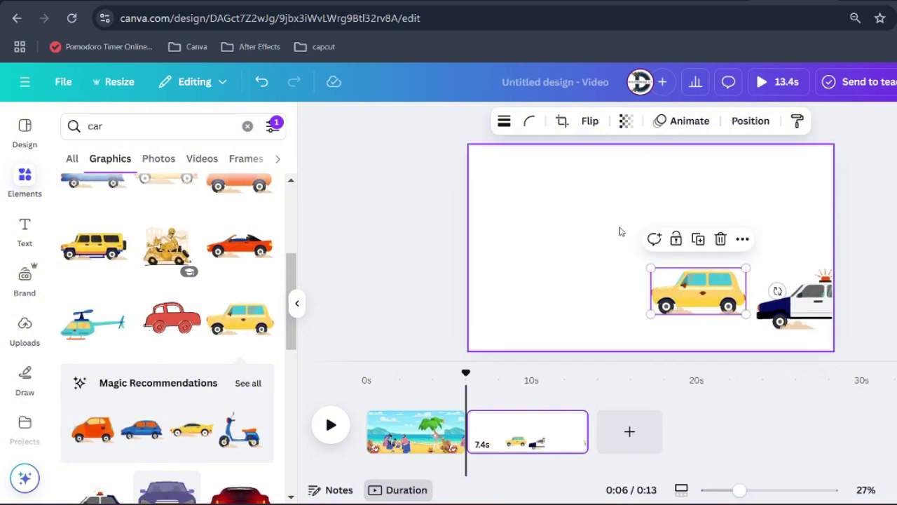
# Record leftward custom motion paths for the yellow car and the police car
pyautogui.click(683, 120)
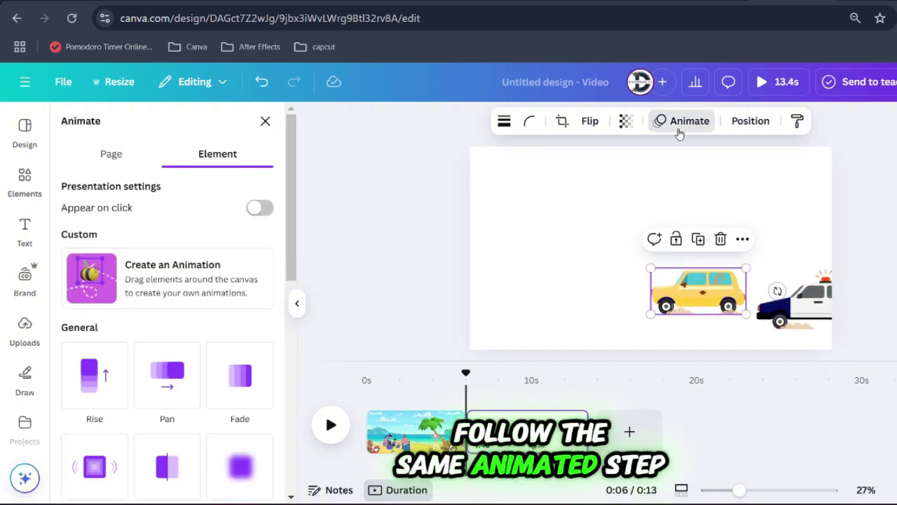
pyautogui.click(179, 289)
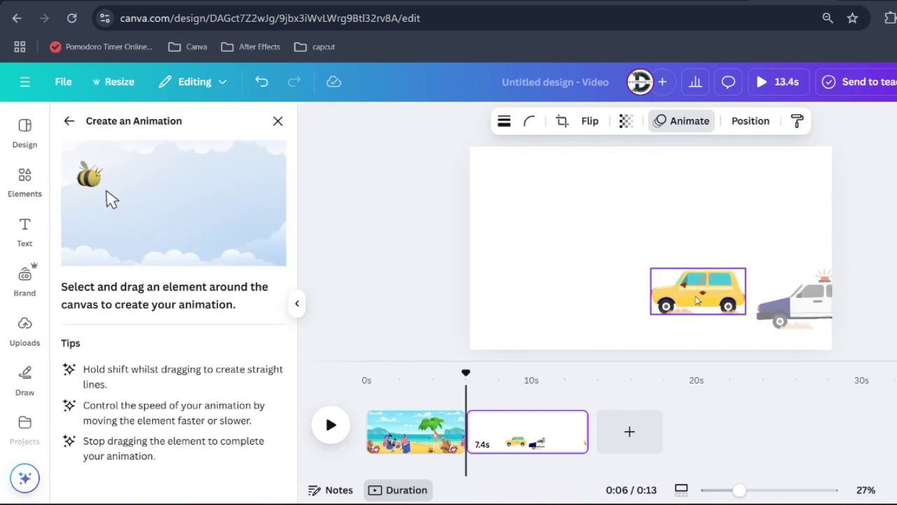
pyautogui.moveTo(695, 299); pyautogui.dragTo(486, 300)
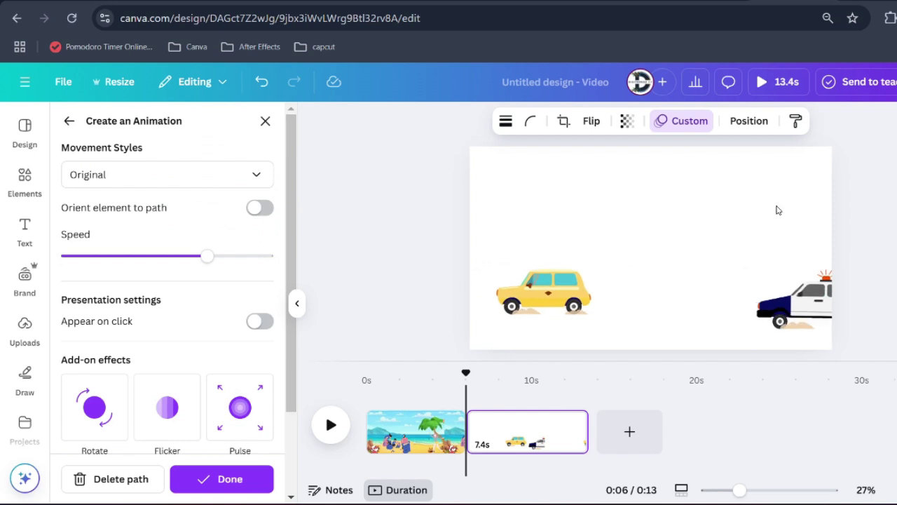
pyautogui.click(787, 297)
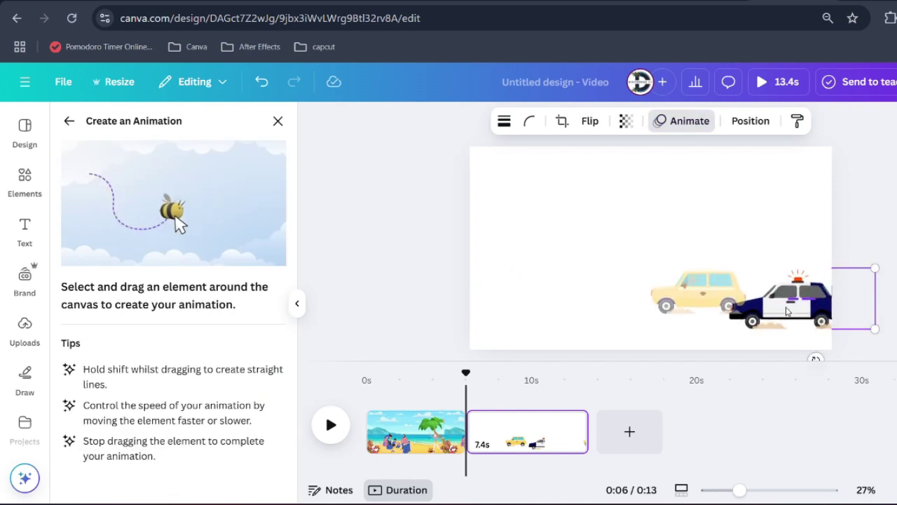
pyautogui.moveTo(764, 314); pyautogui.dragTo(630, 321)
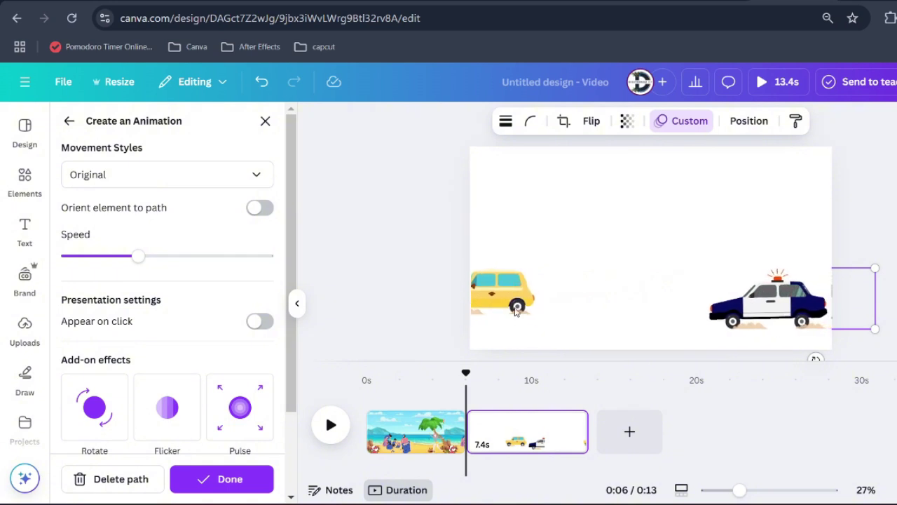
# Set both cars' movement style to Smooth and finish the animations
pyautogui.click(110, 181)
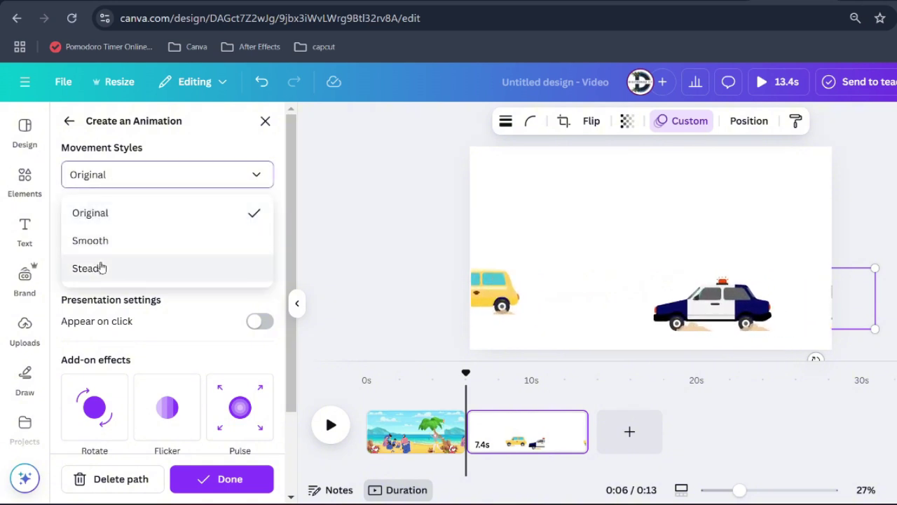
pyautogui.click(100, 266)
pyautogui.click(144, 179)
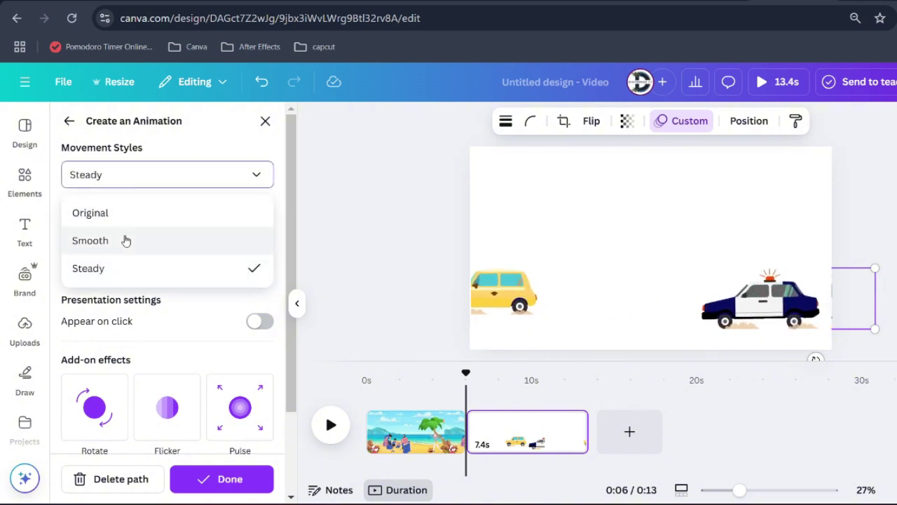
pyautogui.click(126, 241)
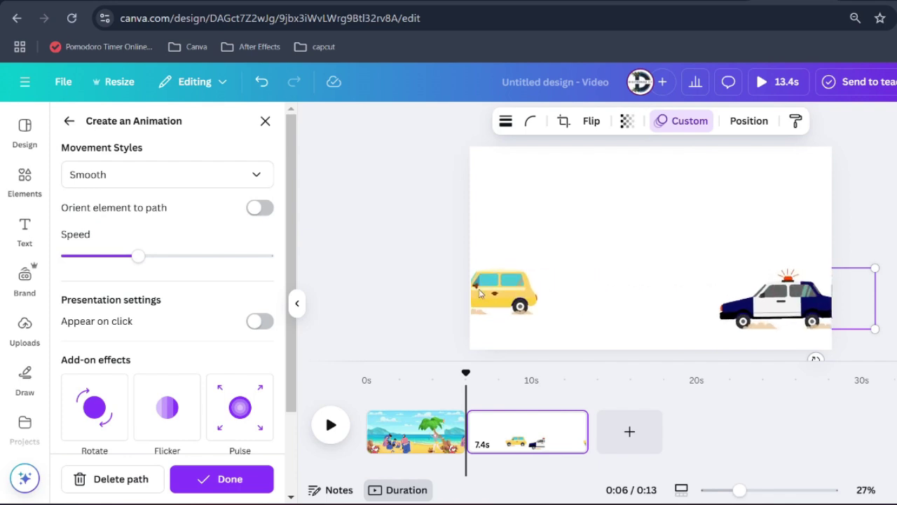
pyautogui.click(489, 290)
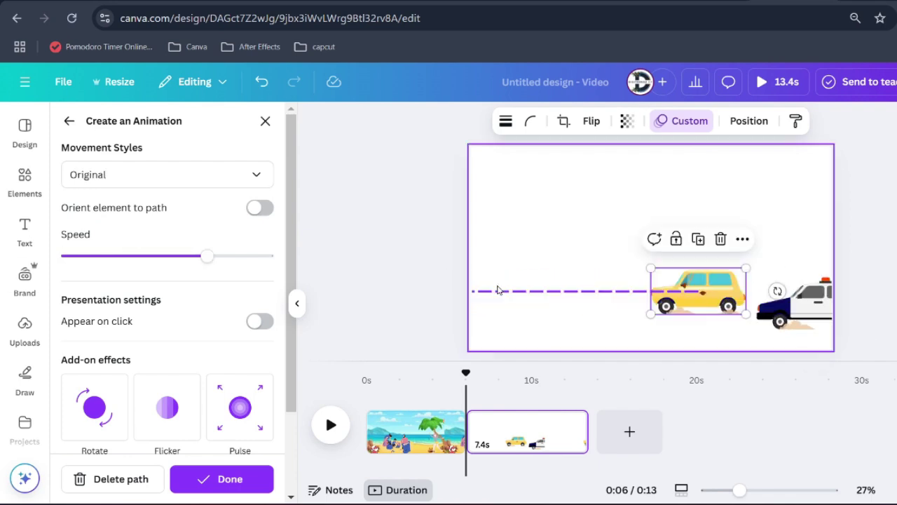
pyautogui.click(217, 181)
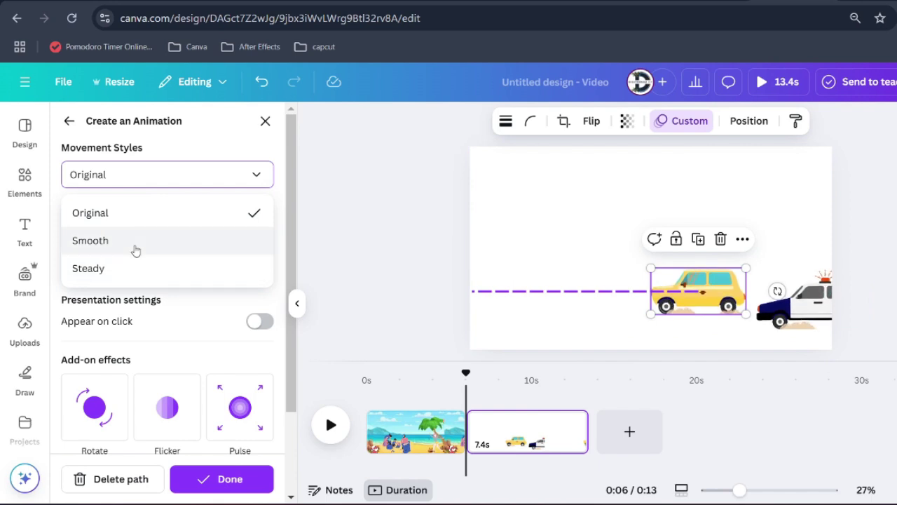
pyautogui.click(134, 246)
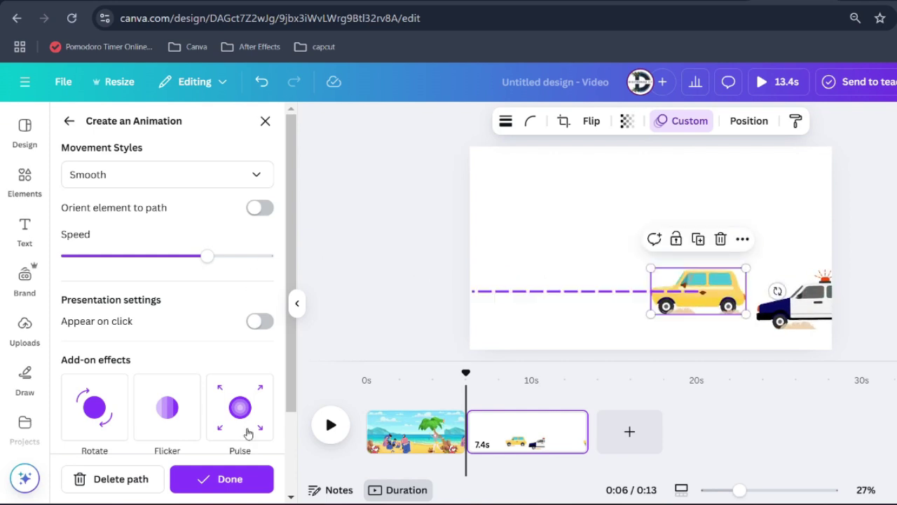
pyautogui.click(227, 485)
# Search for 'street' and limit the results to animated graphics
pyautogui.click(134, 136)
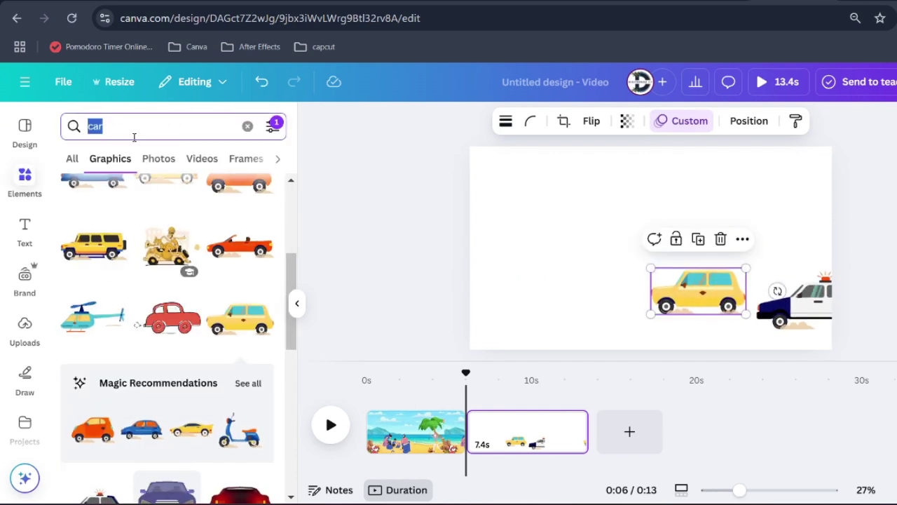
pyautogui.write('street')
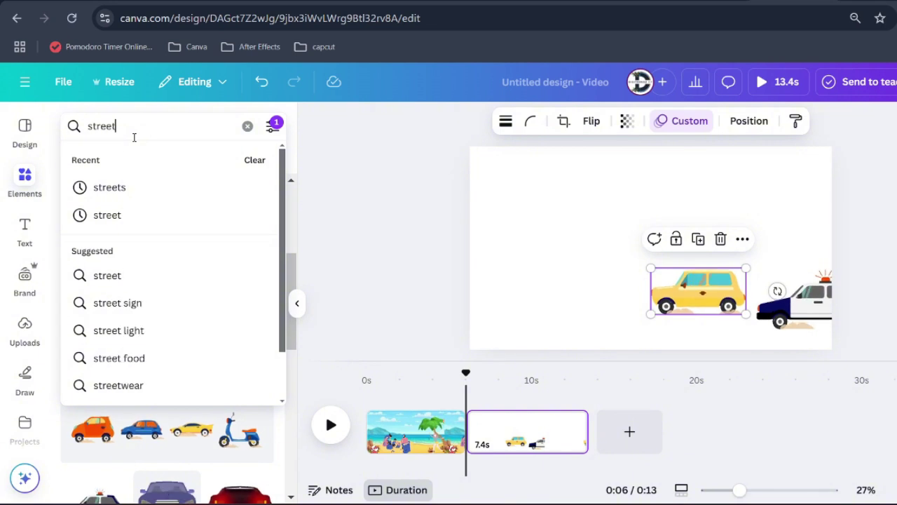
pyautogui.press('Return')
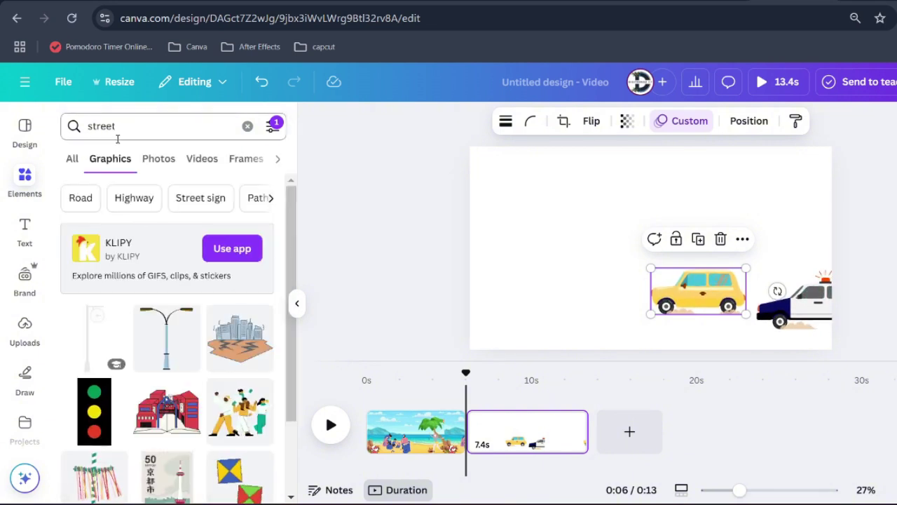
pyautogui.scroll(-3, 195, 329)
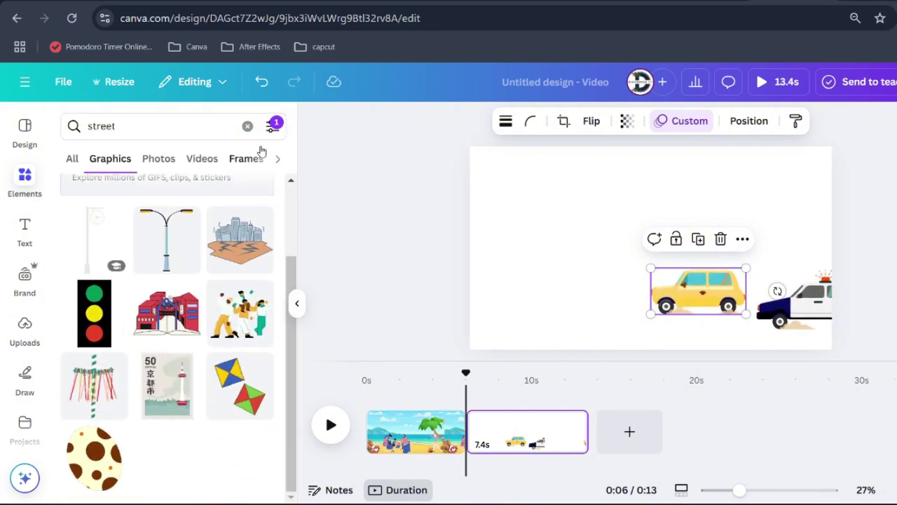
pyautogui.click(272, 126)
pyautogui.scroll(-2, 106, 357)
pyautogui.click(105, 273)
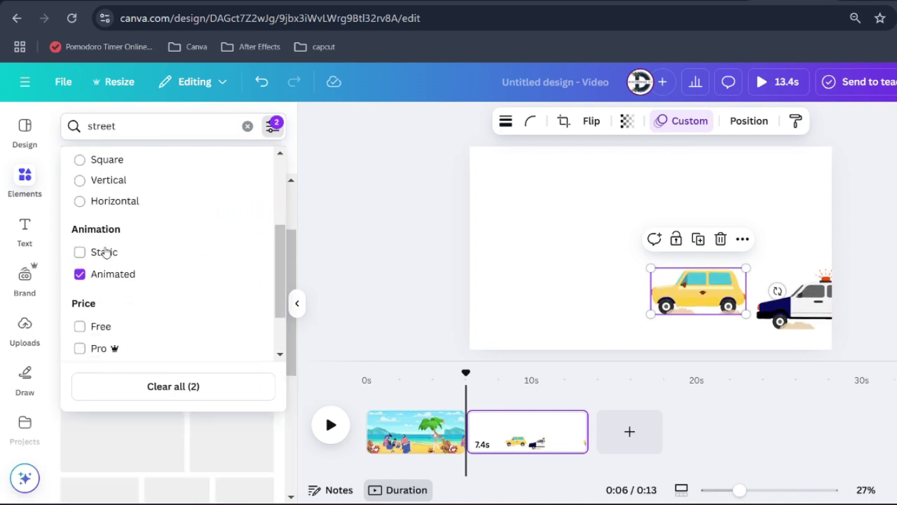
pyautogui.click(376, 250)
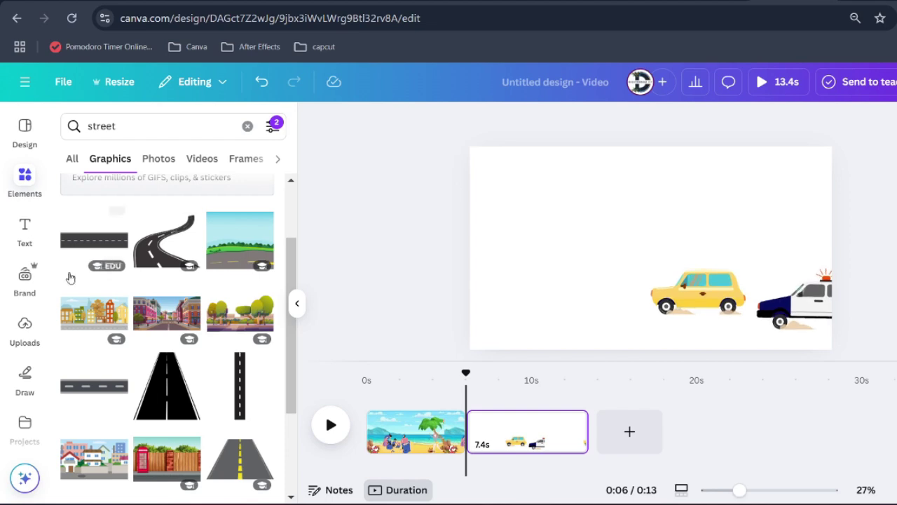
# Add the town street graphic and enlarge it to cover the second page
pyautogui.click(80, 322)
pyautogui.moveTo(673, 248); pyautogui.dragTo(566, 172)
pyautogui.moveTo(615, 208); pyautogui.dragTo(887, 421)
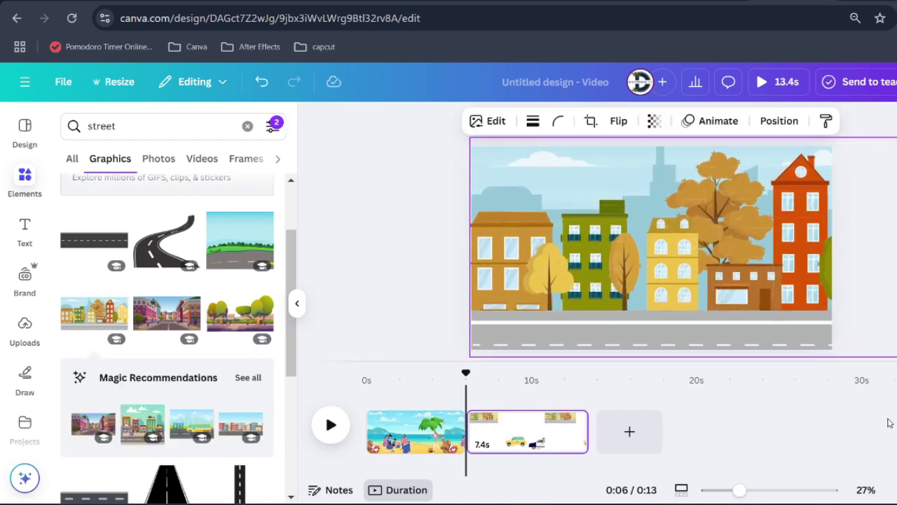
pyautogui.moveTo(769, 243); pyautogui.dragTo(751, 239)
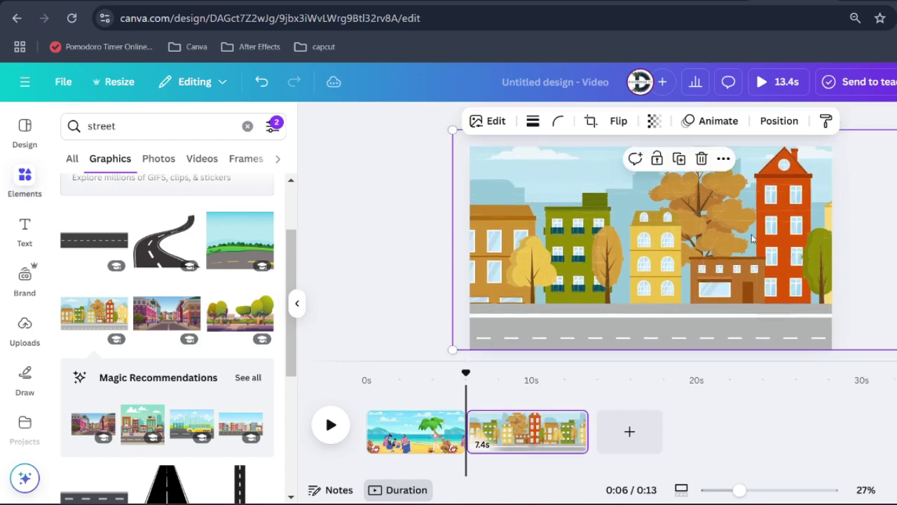
# Layer the town background behind both cars, preview the chase, and add a blank third page
pyautogui.rightClick(660, 234)
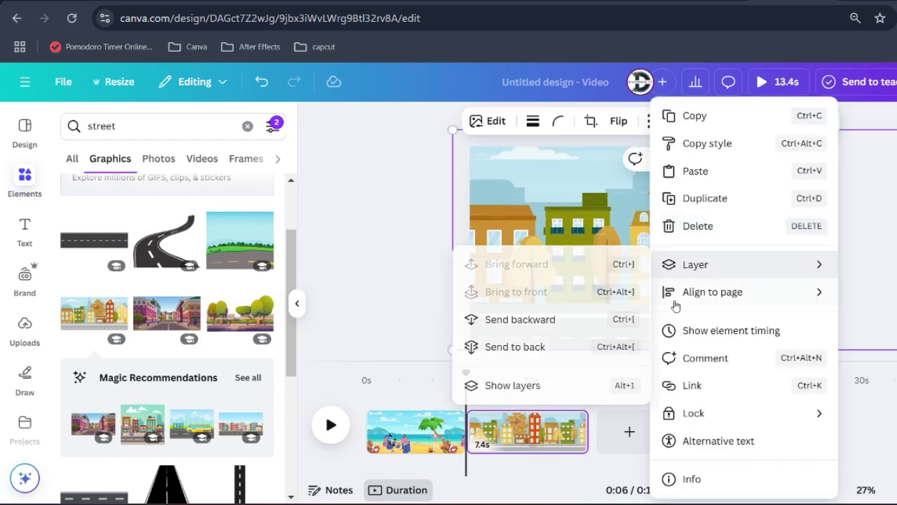
pyautogui.moveTo(695, 266)
pyautogui.click(557, 388)
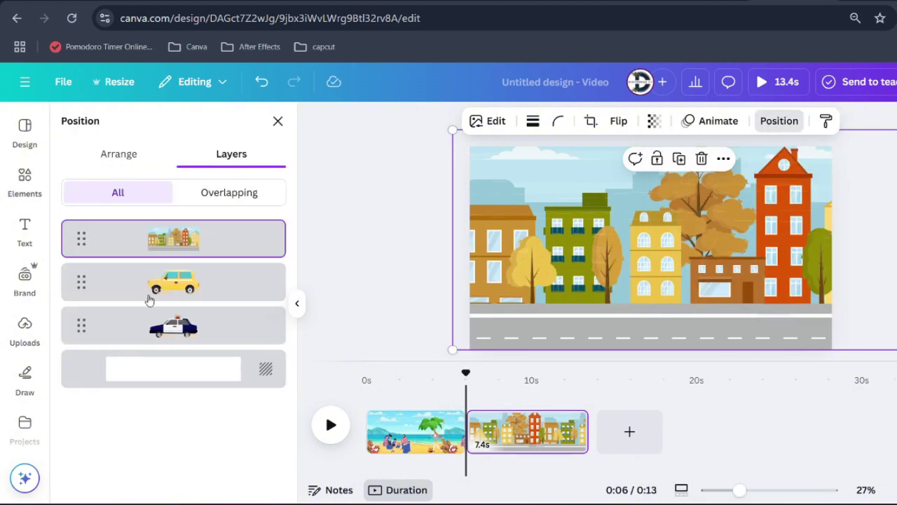
pyautogui.moveTo(151, 251); pyautogui.dragTo(154, 333)
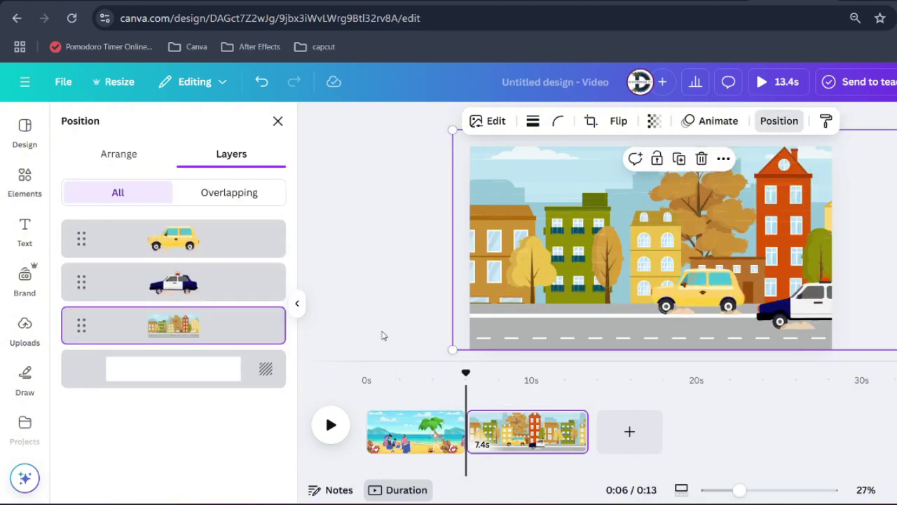
pyautogui.click(327, 429)
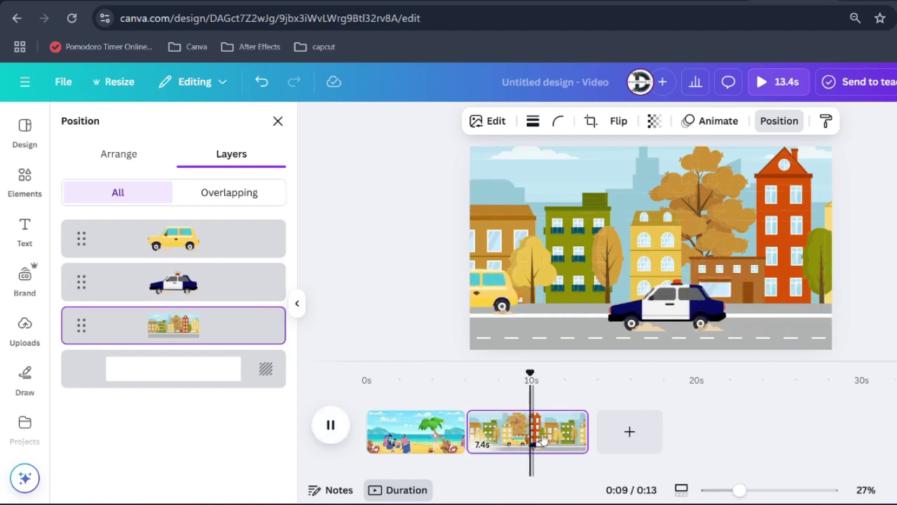
pyautogui.click(606, 441)
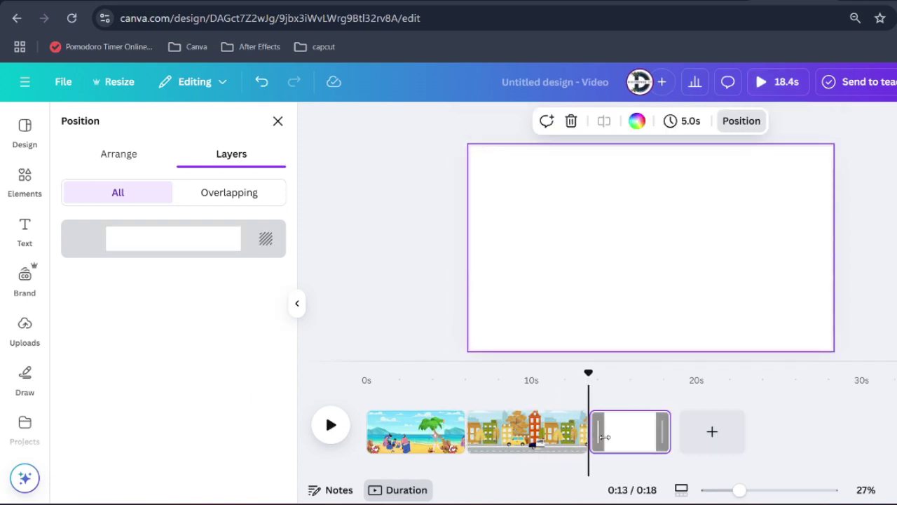
# Search Elements for 'stree' and show only the Graphics results
pyautogui.click(25, 179)
pyautogui.click(163, 121)
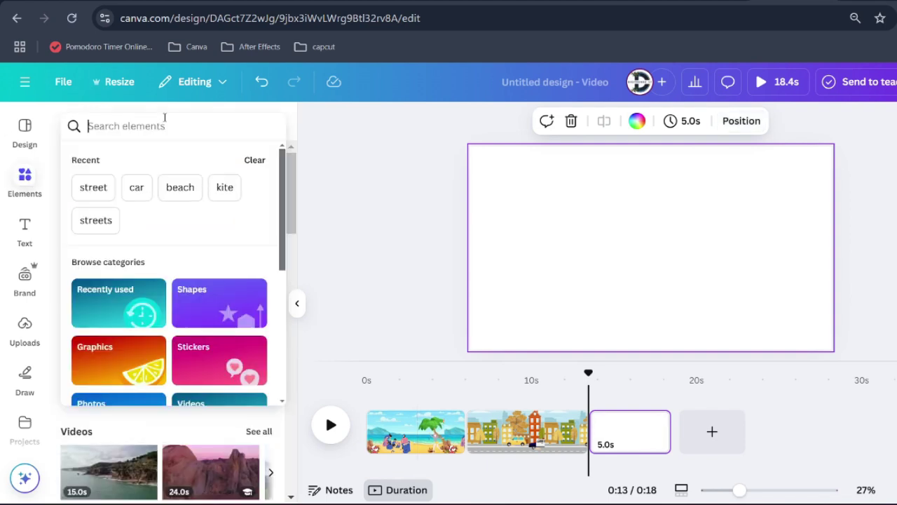
pyautogui.write('street')
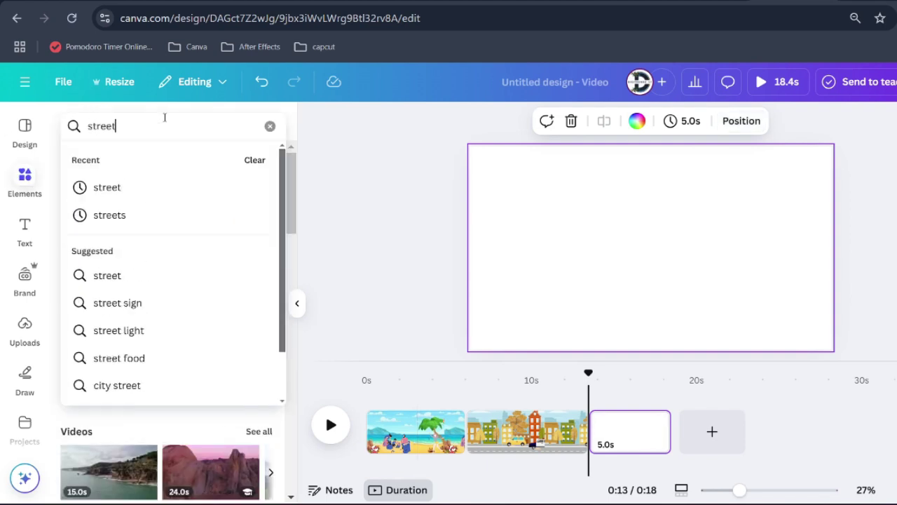
pyautogui.press('Return')
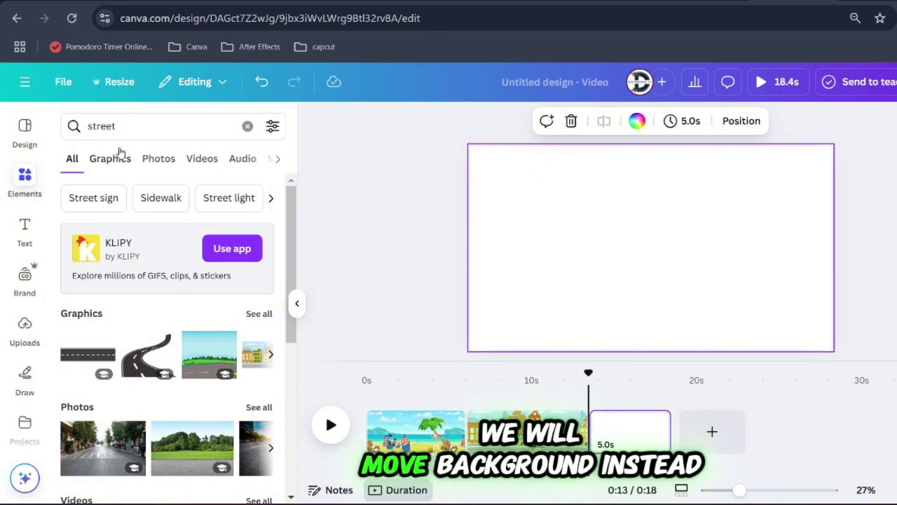
pyautogui.click(119, 154)
pyautogui.scroll(-1, 137, 284)
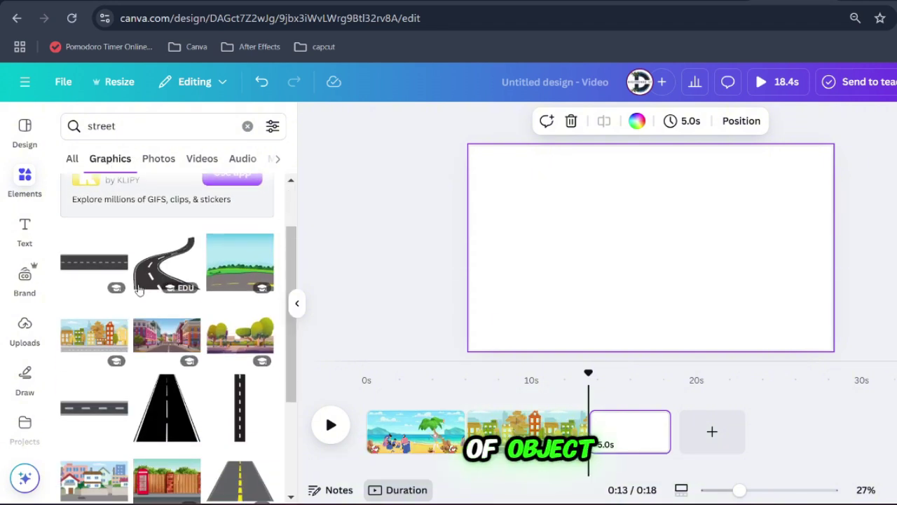
# Add the pink city-street graphic and enlarge it to cover the third page
pyautogui.click(185, 344)
pyautogui.moveTo(668, 264); pyautogui.dragTo(559, 189)
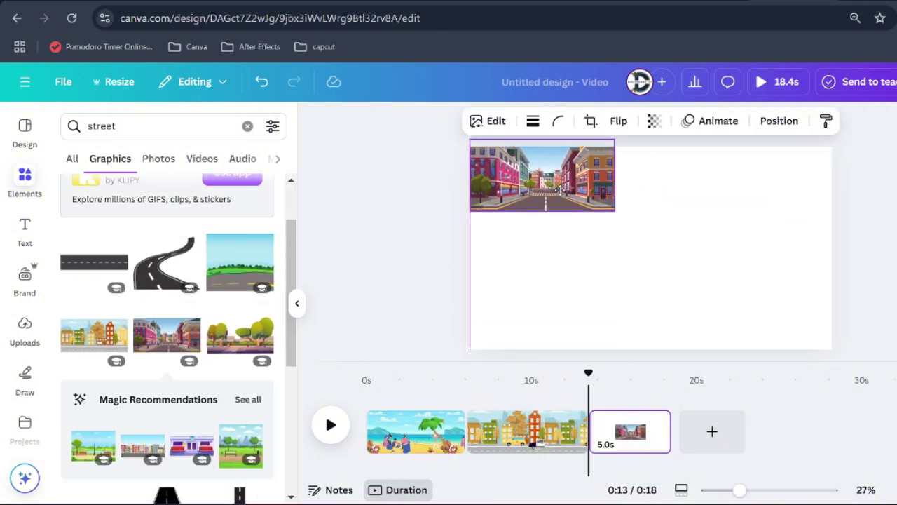
pyautogui.moveTo(613, 209); pyautogui.dragTo(888, 420)
pyautogui.moveTo(742, 295); pyautogui.dragTo(778, 262)
pyautogui.keyDown('ctrl'); pyautogui.scroll(-5, 626, 238); pyautogui.keyUp('ctrl')
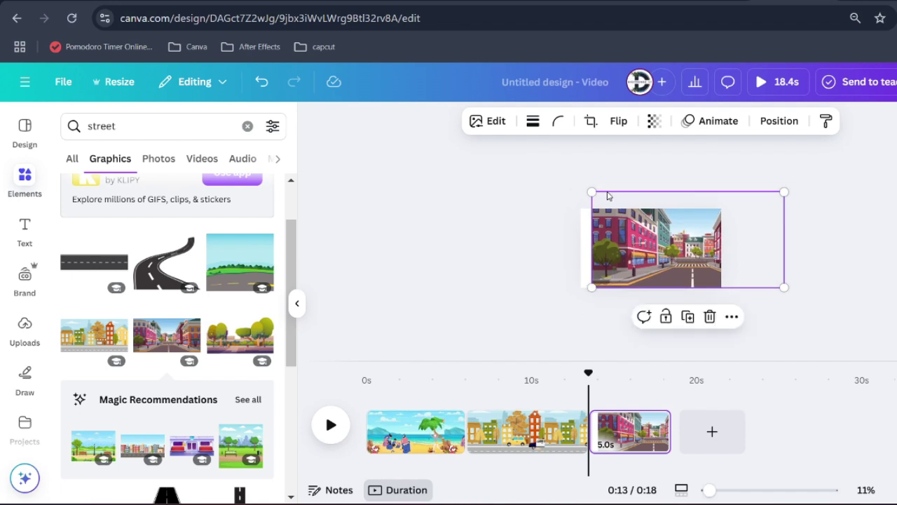
pyautogui.moveTo(592, 192)
pyautogui.mouseDown()
pyautogui.moveTo(571, 182)
pyautogui.moveTo(580, 186)
pyautogui.mouseUp()
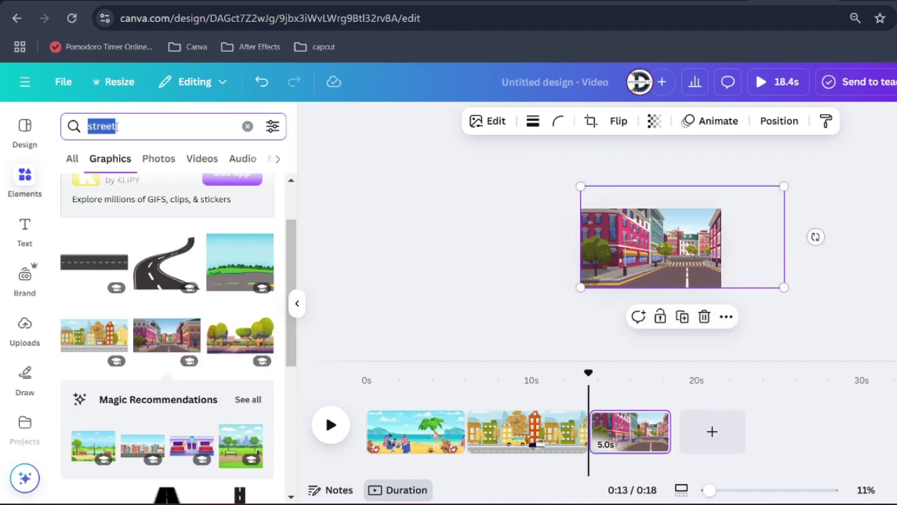
# Search for 'person' and filter the results to animated graphics
pyautogui.write('pers')
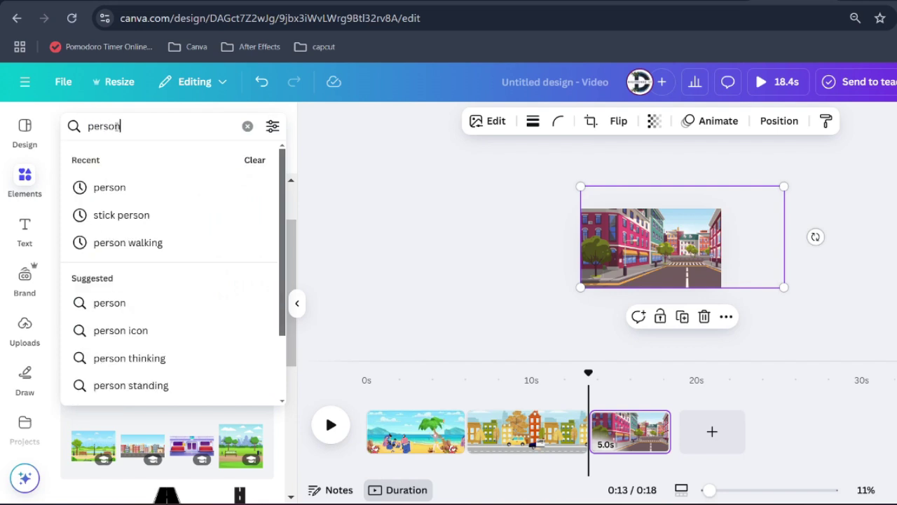
pyautogui.write('on')
pyautogui.press('Return')
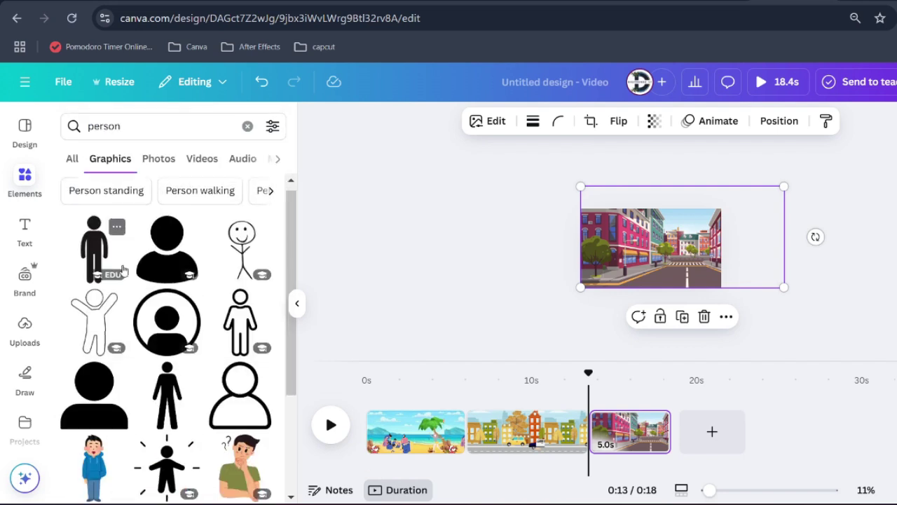
pyautogui.scroll(-2, 122, 270)
pyautogui.click(272, 126)
pyautogui.scroll(-2, 117, 313)
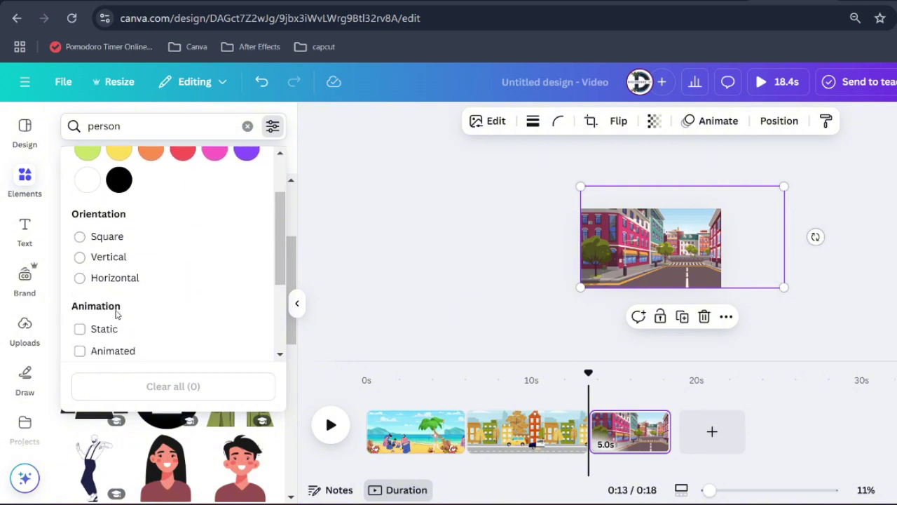
pyautogui.click(106, 361)
pyautogui.click(356, 264)
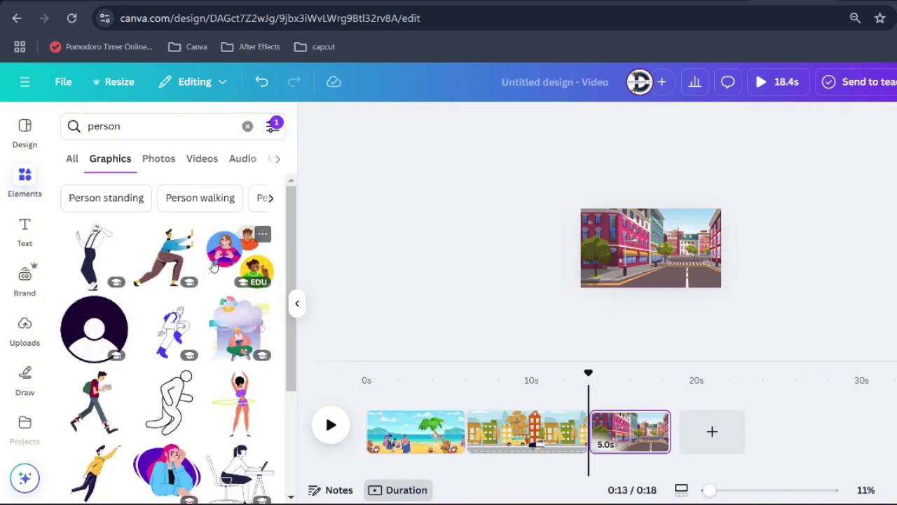
# Add the roller-skater graphic, shrink it, and select the street background
pyautogui.scroll(-1, 214, 265)
pyautogui.scroll(-1, 214, 266)
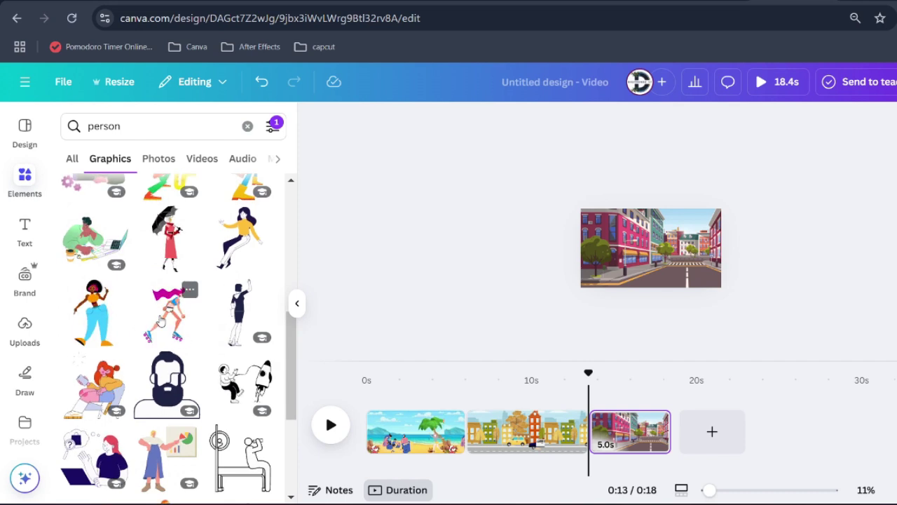
pyautogui.click(160, 321)
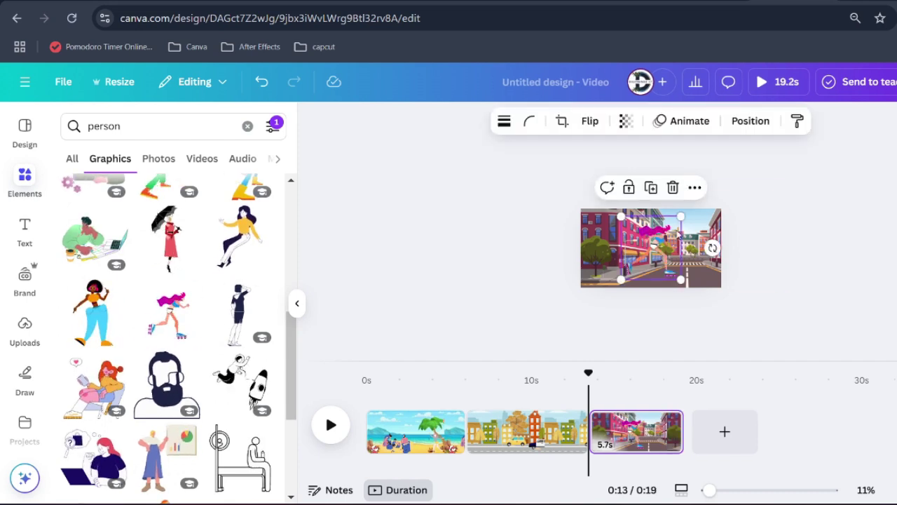
pyautogui.moveTo(680, 219); pyautogui.dragTo(611, 255)
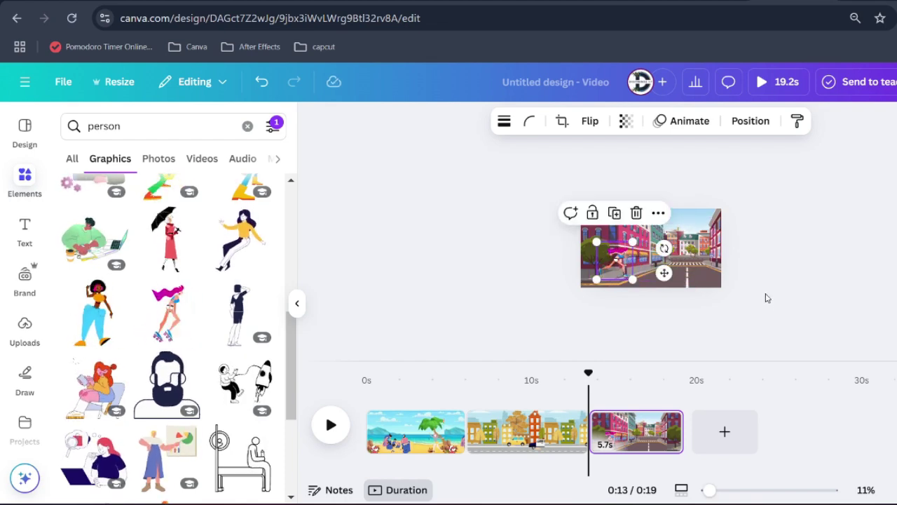
pyautogui.scroll(3, 766, 298)
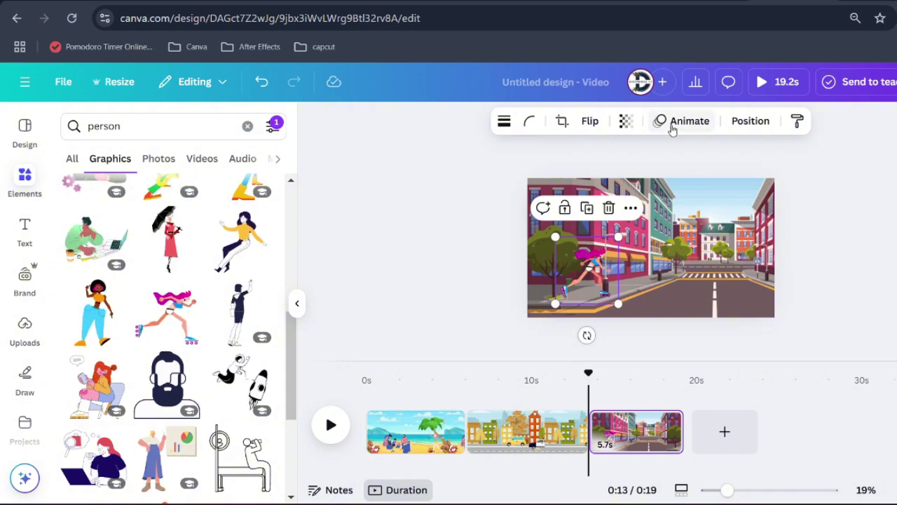
pyautogui.press('Tab')
# Draw a leftward custom motion path for the street background with Steady movement
pyautogui.click(696, 122)
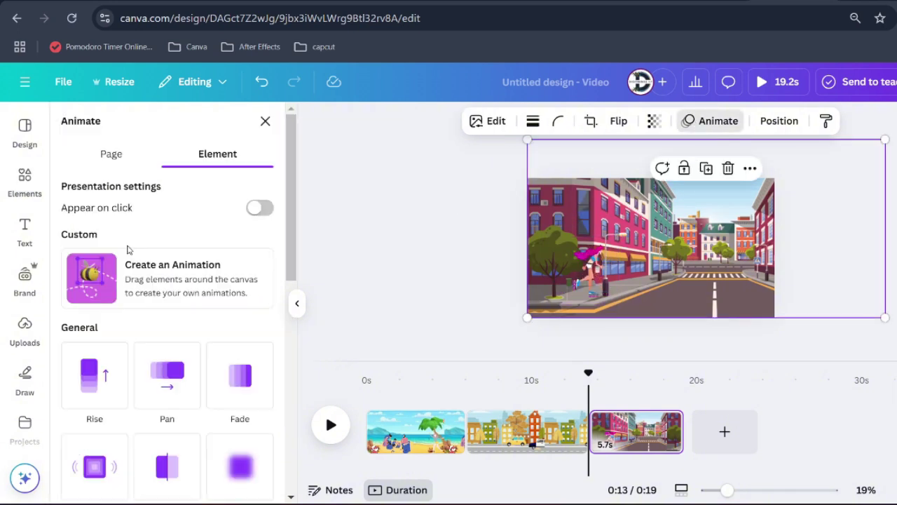
pyautogui.click(129, 250)
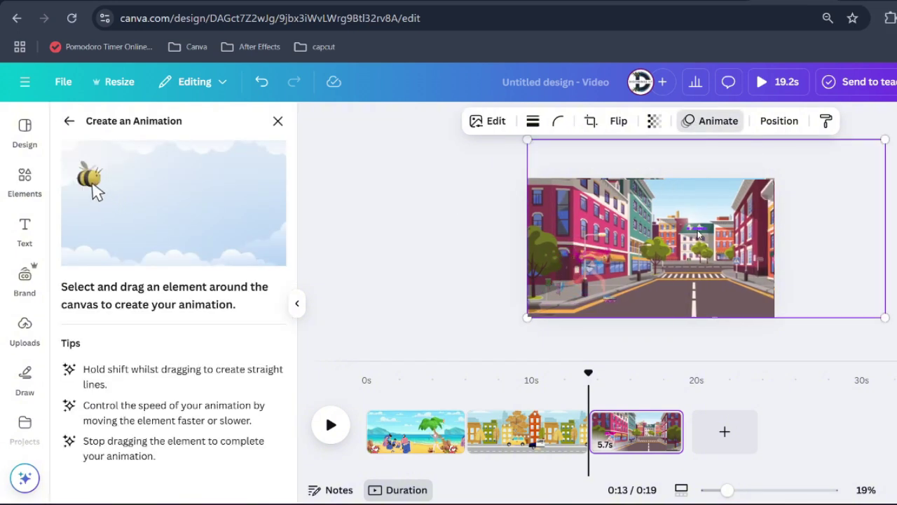
pyautogui.moveTo(697, 235); pyautogui.dragTo(553, 239)
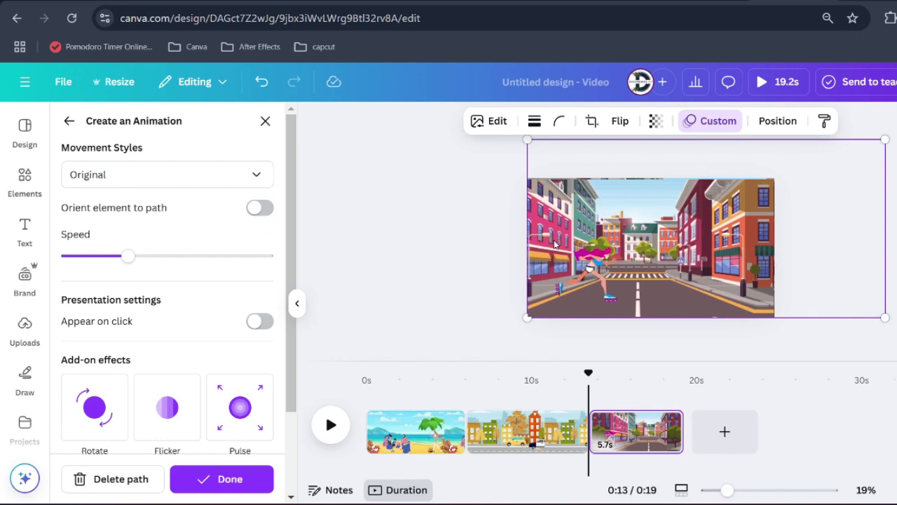
pyautogui.click(170, 183)
pyautogui.click(110, 263)
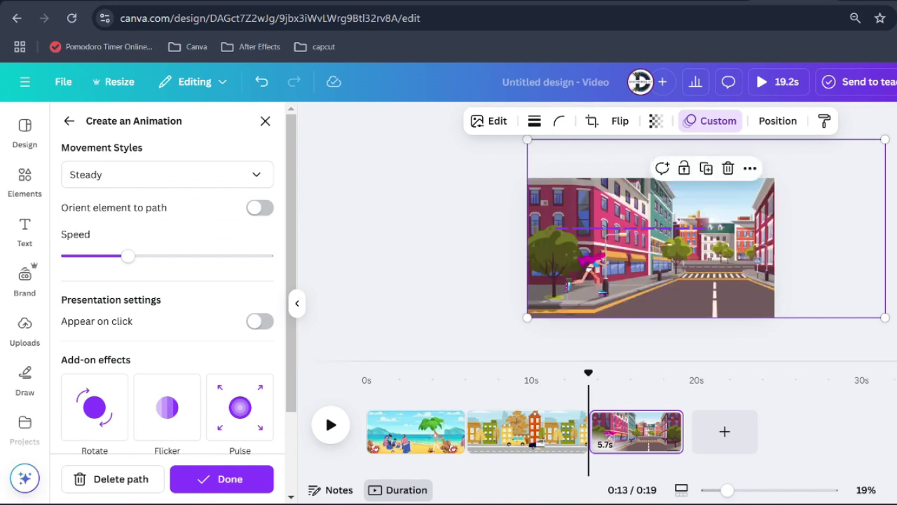
pyautogui.click(231, 489)
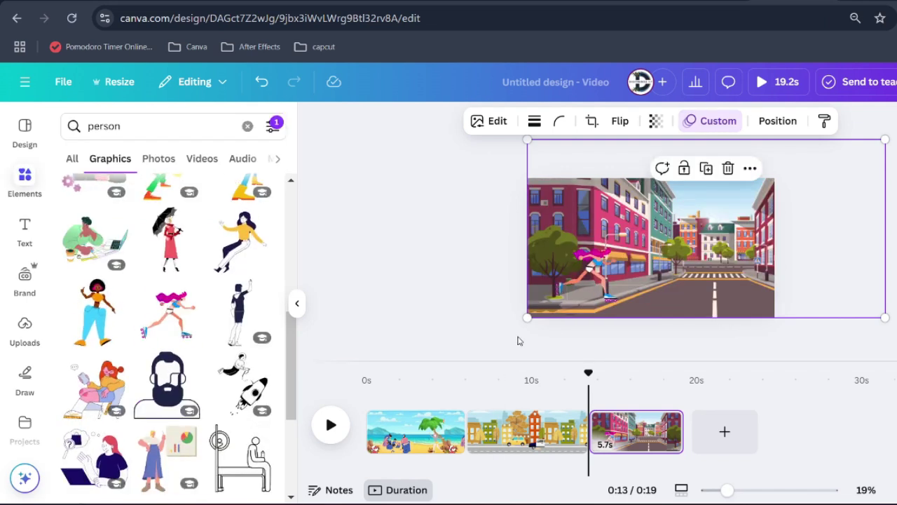